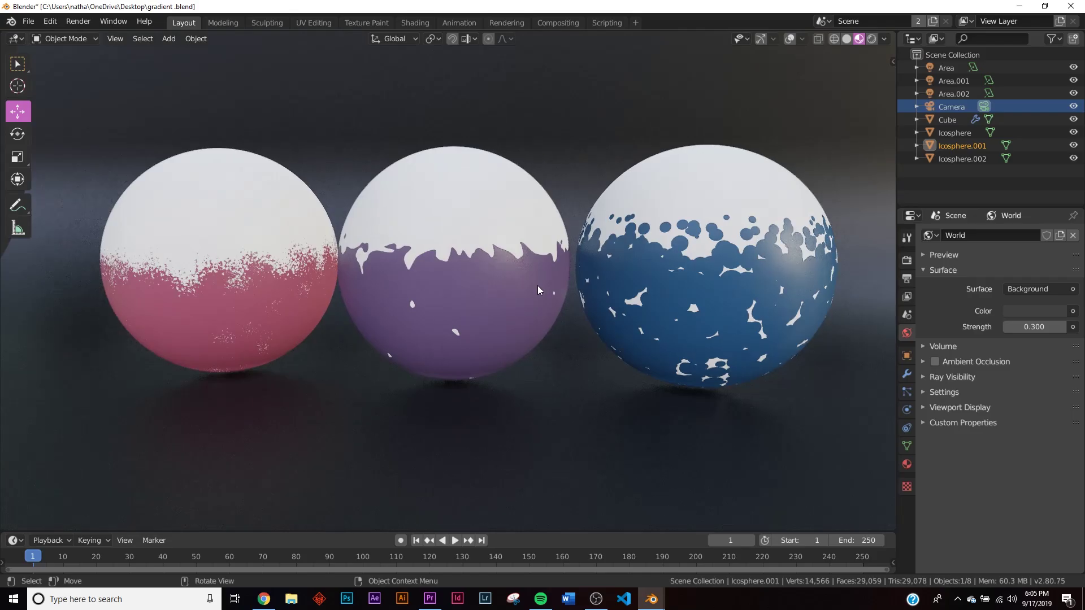
Examine the finished example scene of three two-tone painted spheres from several angles and distances
{"action": "middle_click_drag", "start_coordinate": [450, 276], "coordinate": [393, 308]}
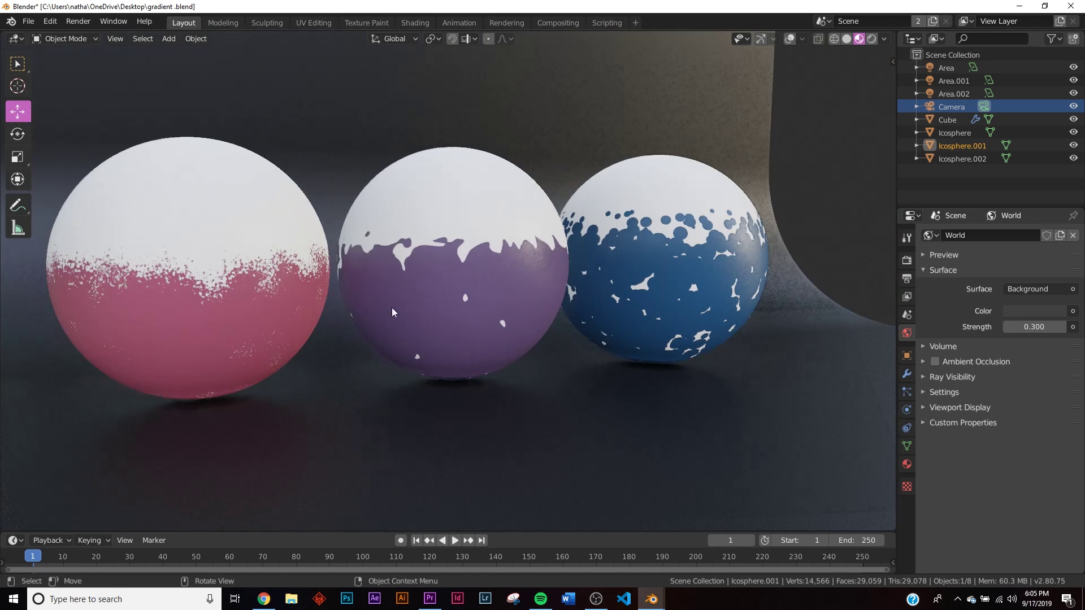
{"action": "scroll", "coordinate": [548, 260], "scroll_direction": "down", "scroll_amount": 6}
{"action": "middle_click_drag", "start_coordinate": [541, 273], "coordinate": [565, 328]}
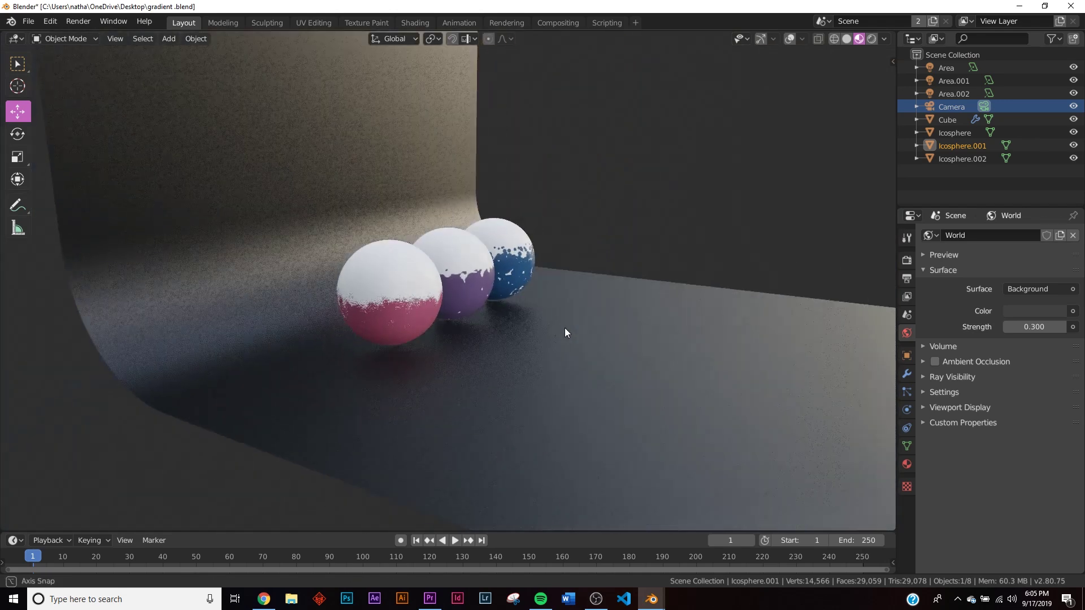
{"action": "scroll", "coordinate": [470, 287], "scroll_direction": "up", "scroll_amount": 5}
{"action": "middle_click_drag", "start_coordinate": [470, 287], "coordinate": [510, 283]}
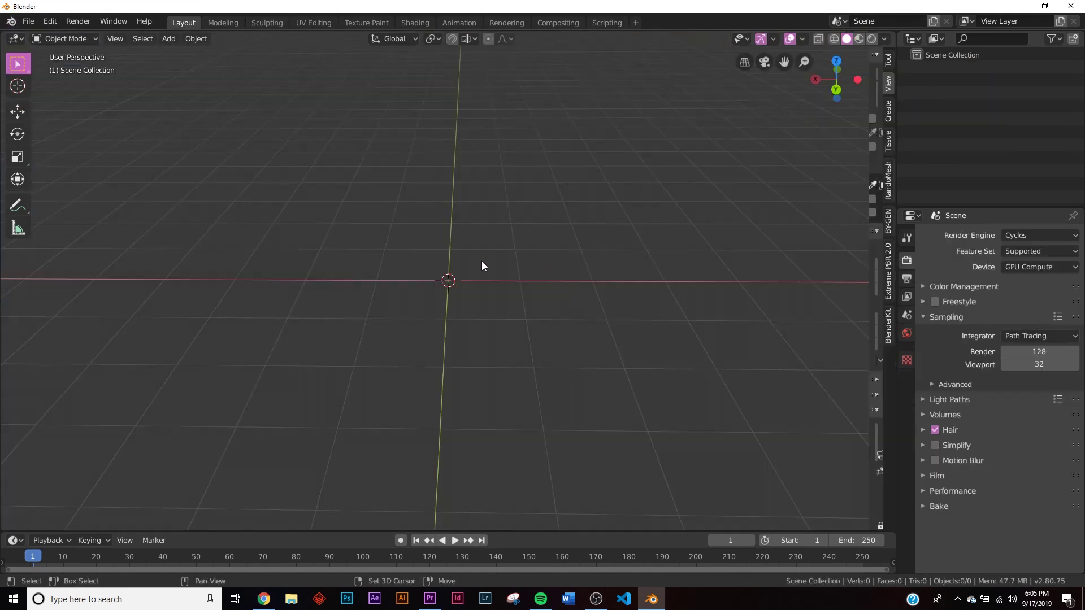
Add an icosphere to the empty scene and subdivide its whole mesh with an increased number of cuts
{"action": "key", "text": "shift+a"}
{"action": "mouse_move", "coordinate": [482, 262]}
{"action": "left_click", "coordinate": [536, 317]}
{"action": "key", "text": "Tab"}
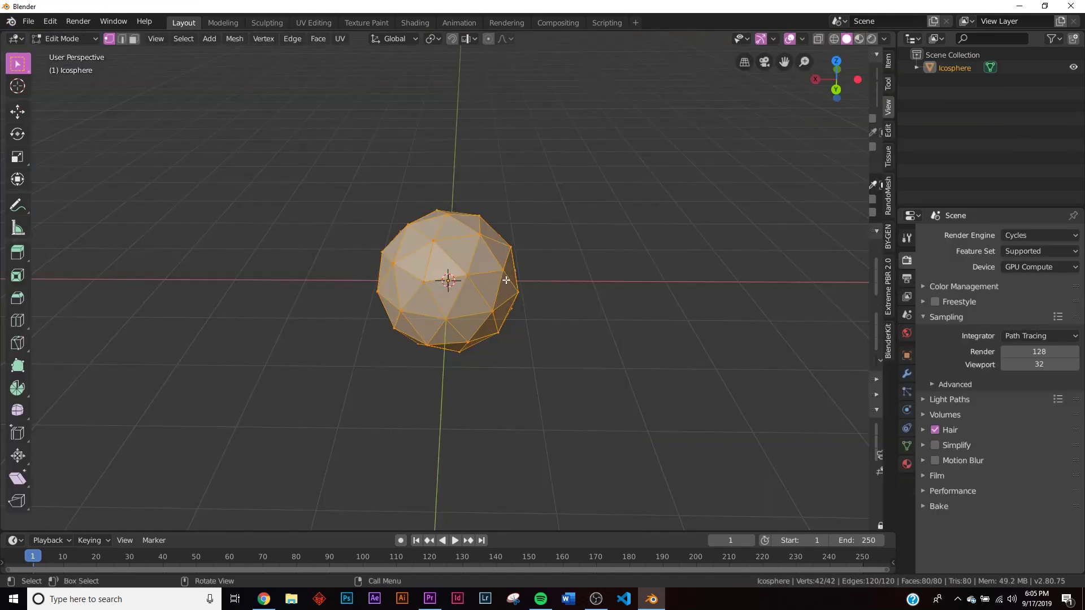
{"action": "right_click", "coordinate": [477, 266]}
{"action": "left_click", "coordinate": [461, 272]}
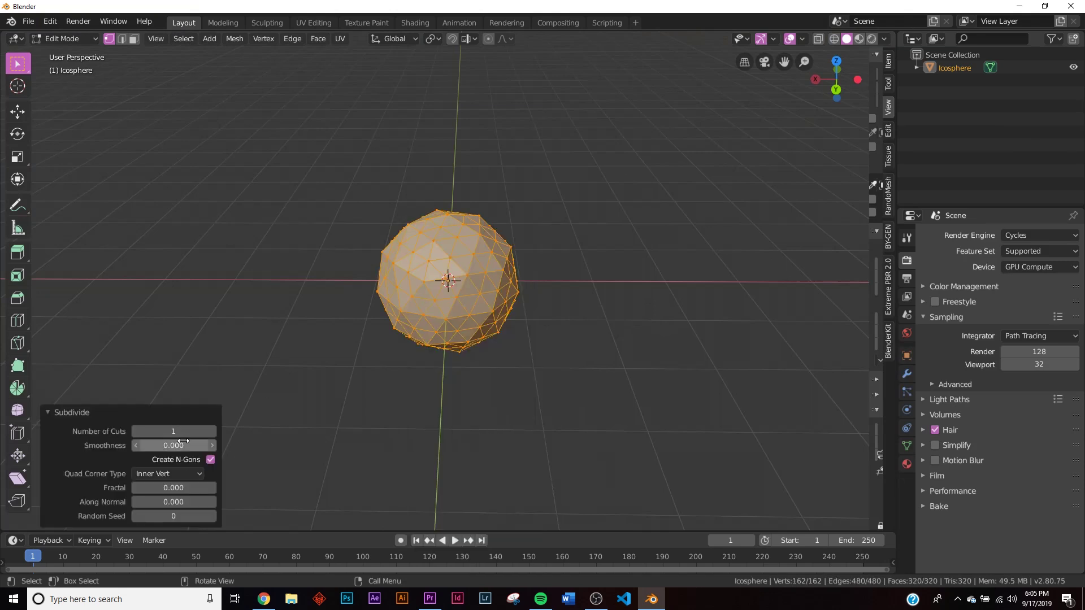
{"action": "left_click_drag", "start_coordinate": [183, 441], "coordinate": [255, 432]}
Return the icosphere to Object Mode and shade it smooth
{"action": "key", "text": "Tab"}
{"action": "right_click", "coordinate": [372, 290]}
{"action": "left_click", "coordinate": [372, 289]}
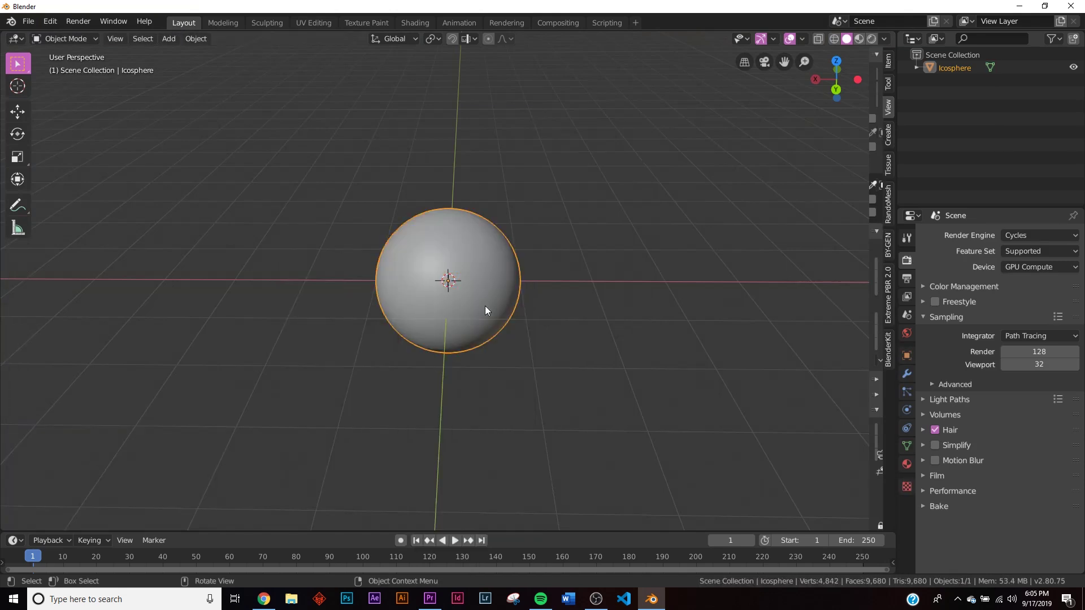
Switch to the Shading workspace with the LookDev viewport preview and fade out its environment background
{"action": "scroll", "coordinate": [489, 297], "scroll_direction": "up", "scroll_amount": 5}
{"action": "middle_click_drag", "start_coordinate": [493, 287], "coordinate": [501, 261]}
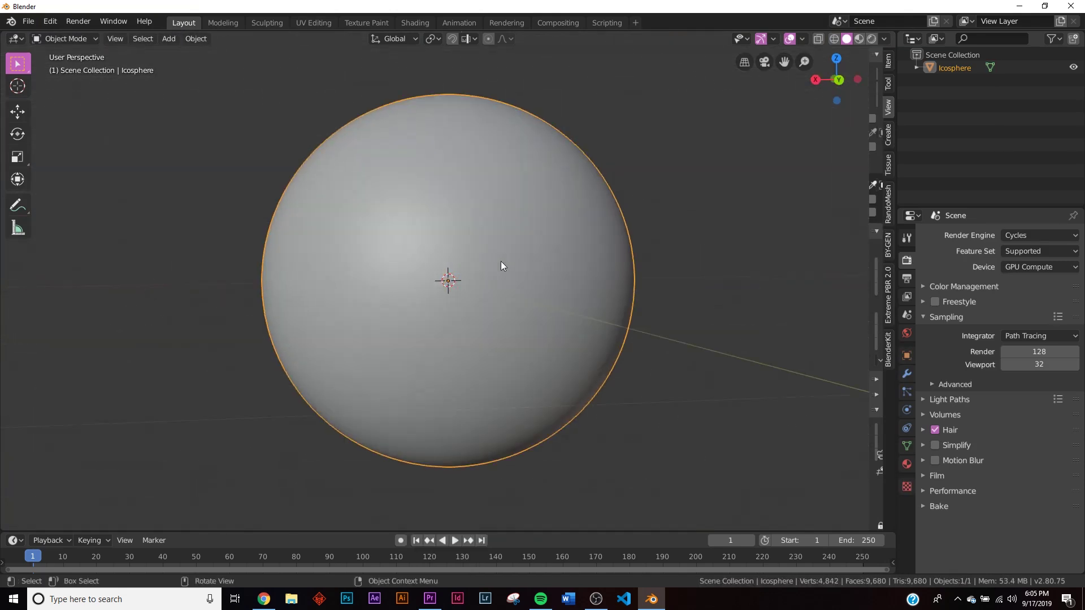
{"action": "left_click", "coordinate": [416, 25]}
{"action": "key", "text": "z"}
{"action": "left_click", "coordinate": [685, 360]}
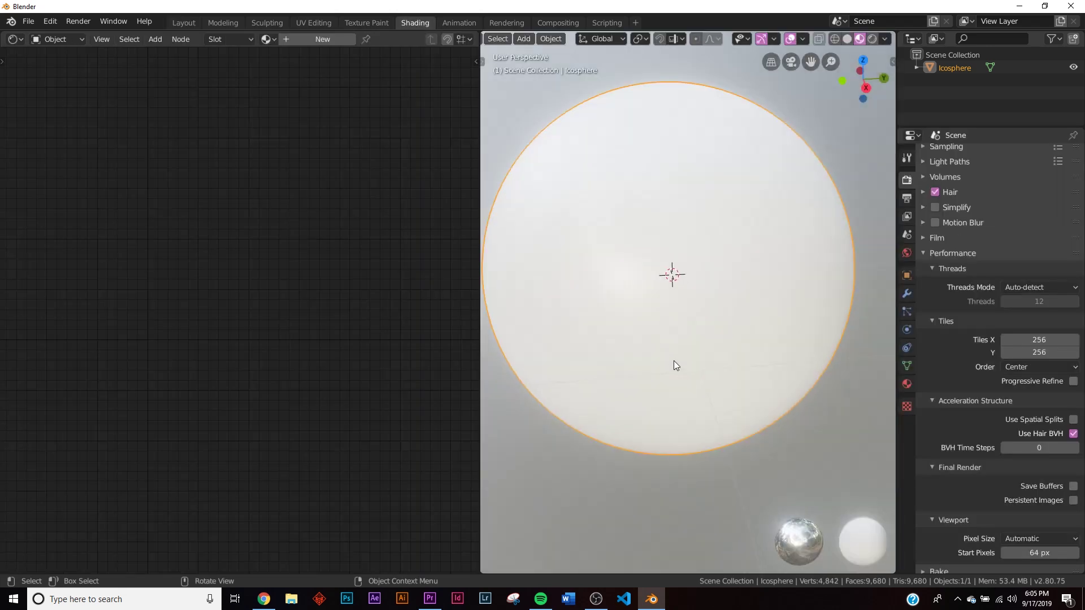
{"action": "left_click", "coordinate": [884, 38]}
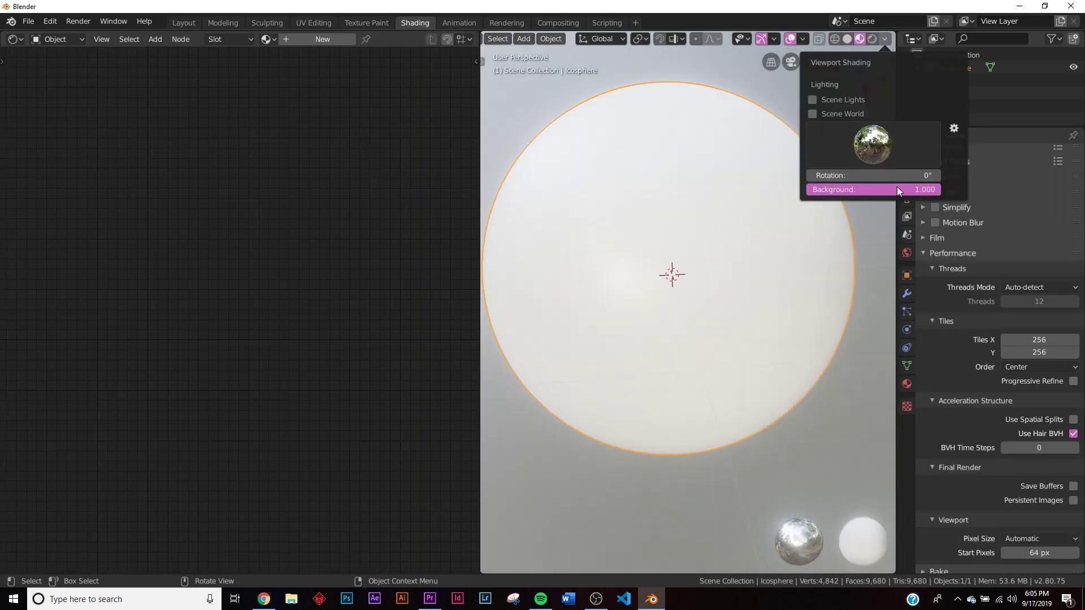
{"action": "left_click_drag", "start_coordinate": [900, 189], "coordinate": [806, 188]}
Set the render engine to Eevee and turn Bloom off
{"action": "scroll", "coordinate": [948, 191], "scroll_direction": "up", "scroll_amount": 5}
{"action": "left_click", "coordinate": [1029, 159]}
{"action": "left_click", "coordinate": [1029, 169]}
{"action": "left_click", "coordinate": [929, 257]}
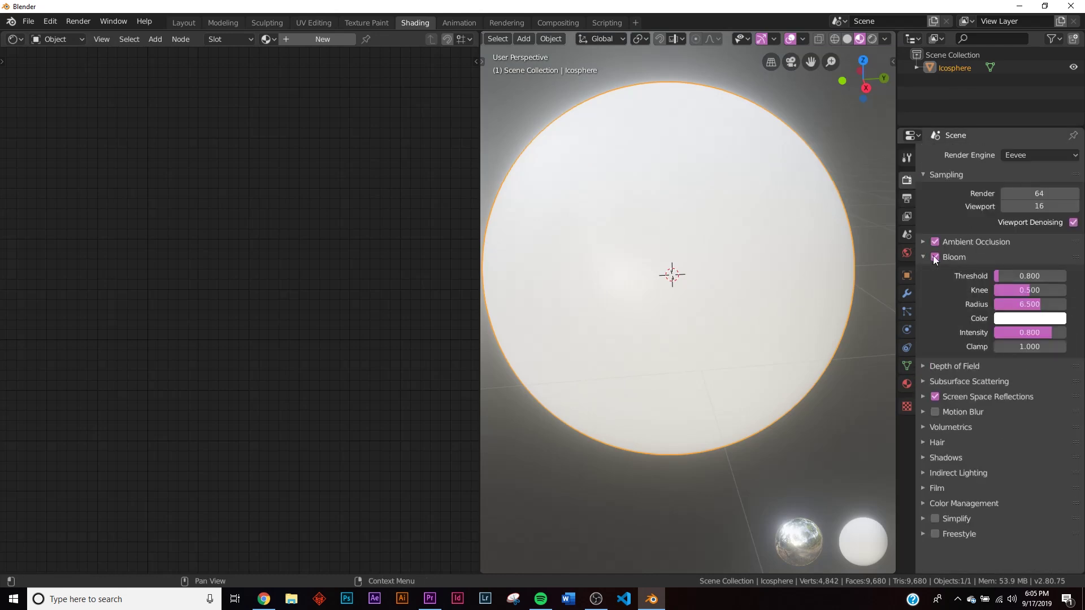
{"action": "left_click", "coordinate": [935, 257]}
Create a new node material for the sphere
{"action": "scroll", "coordinate": [779, 282], "scroll_direction": "down", "scroll_amount": 3}
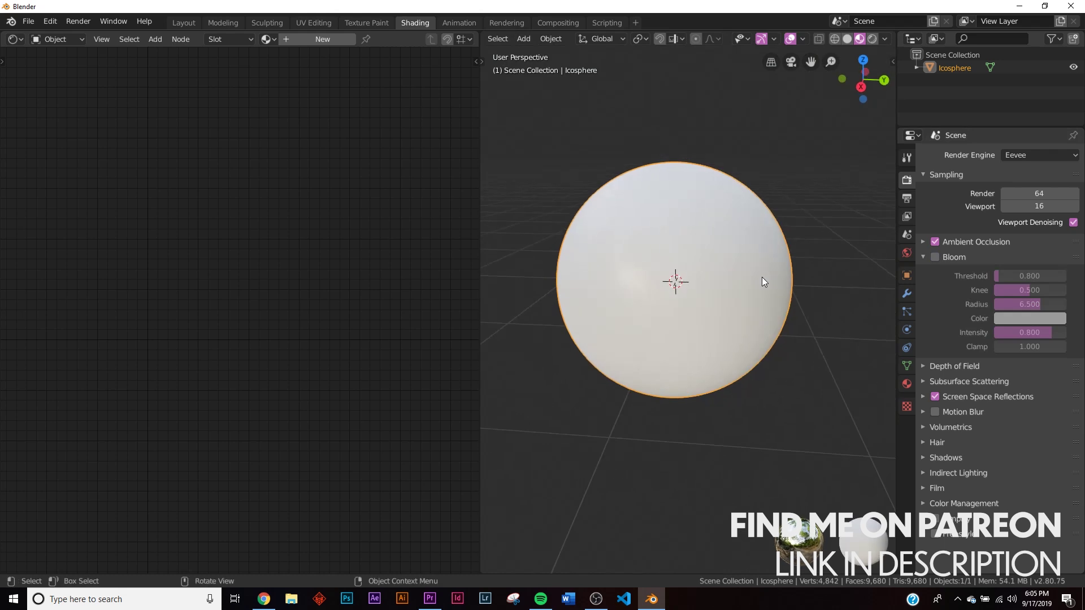
{"action": "scroll", "coordinate": [762, 278], "scroll_direction": "up", "scroll_amount": 3}
{"action": "left_click", "coordinate": [324, 40]}
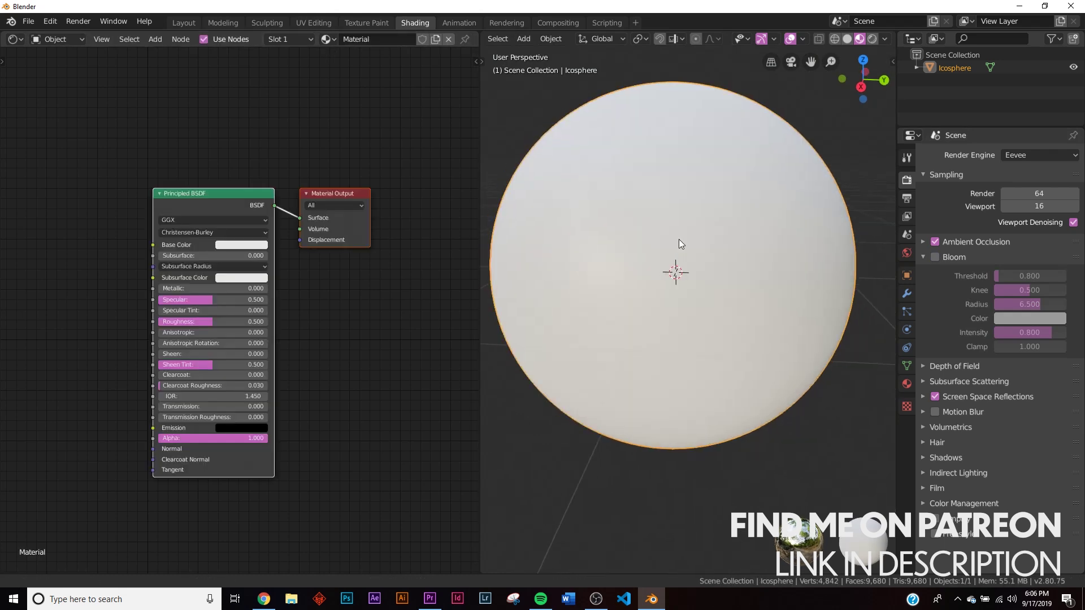
Add a ColorRamp node and connect its Color output to the Principled BSDF's Base Color
{"action": "middle_click_drag", "start_coordinate": [238, 226], "coordinate": [354, 231]}
{"action": "key", "text": "shift+a"}
{"action": "left_click", "coordinate": [215, 220]}
{"action": "type", "text": "colorramp"}
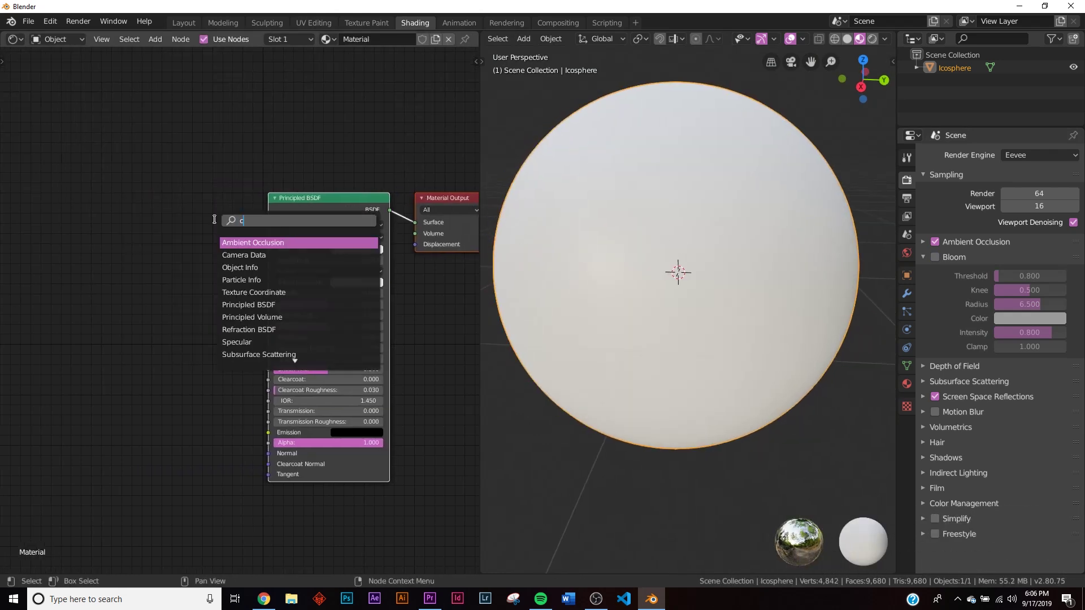
{"action": "key", "text": "Return"}
{"action": "left_click", "coordinate": [108, 224]}
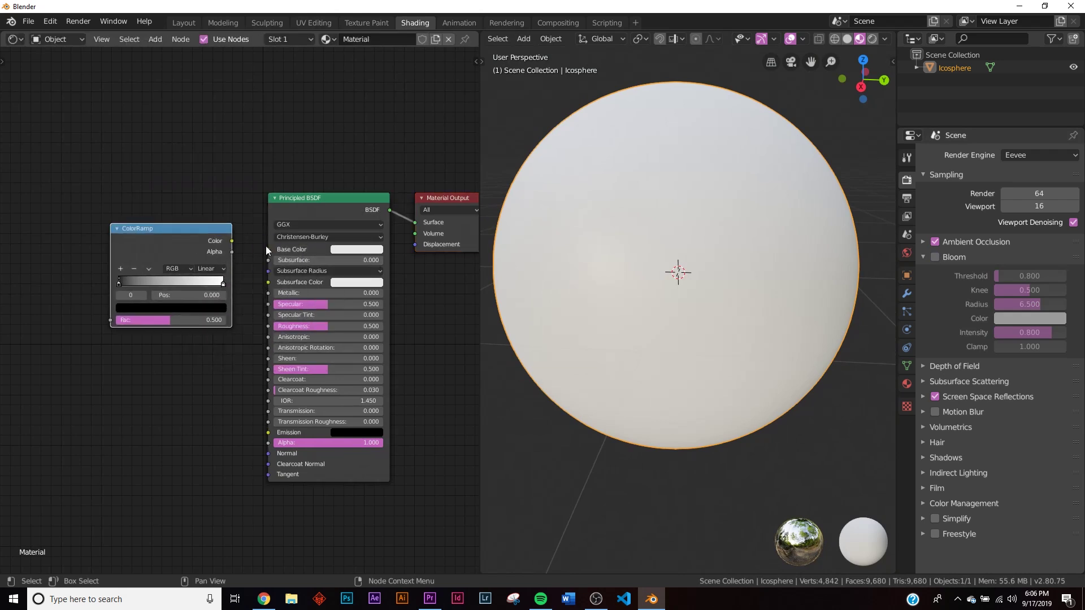
{"action": "left_click_drag", "start_coordinate": [231, 241], "coordinate": [268, 250]}
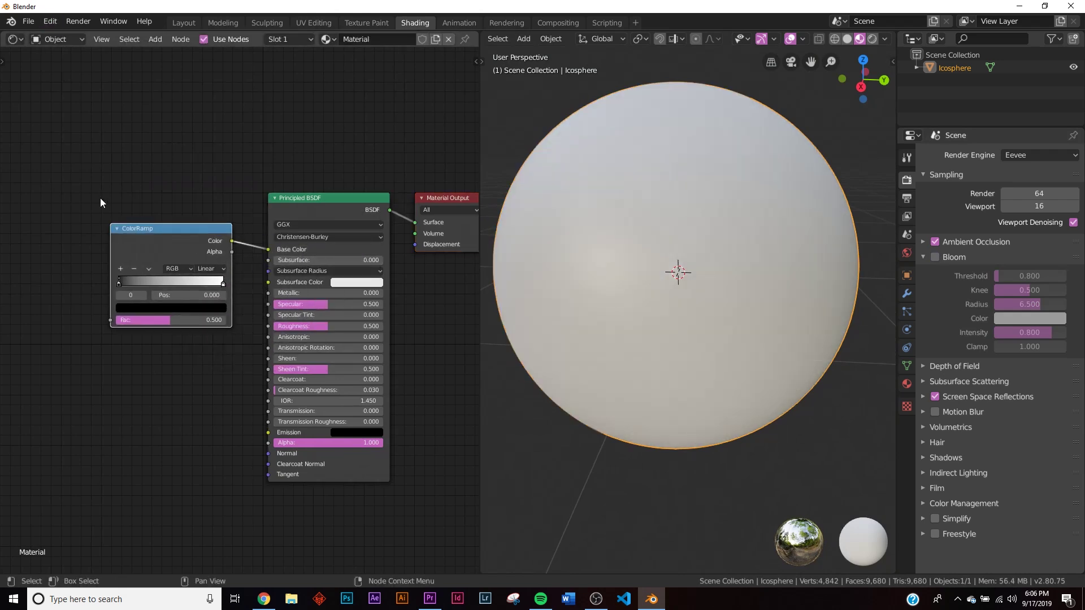
Add a Gradient Texture node and connect its Color output to the ColorRamp's Fac input
{"action": "middle_click_drag", "start_coordinate": [100, 198], "coordinate": [237, 203]}
{"action": "key", "text": "shift+a"}
{"action": "left_click", "coordinate": [201, 220]}
{"action": "type", "text": "gr"}
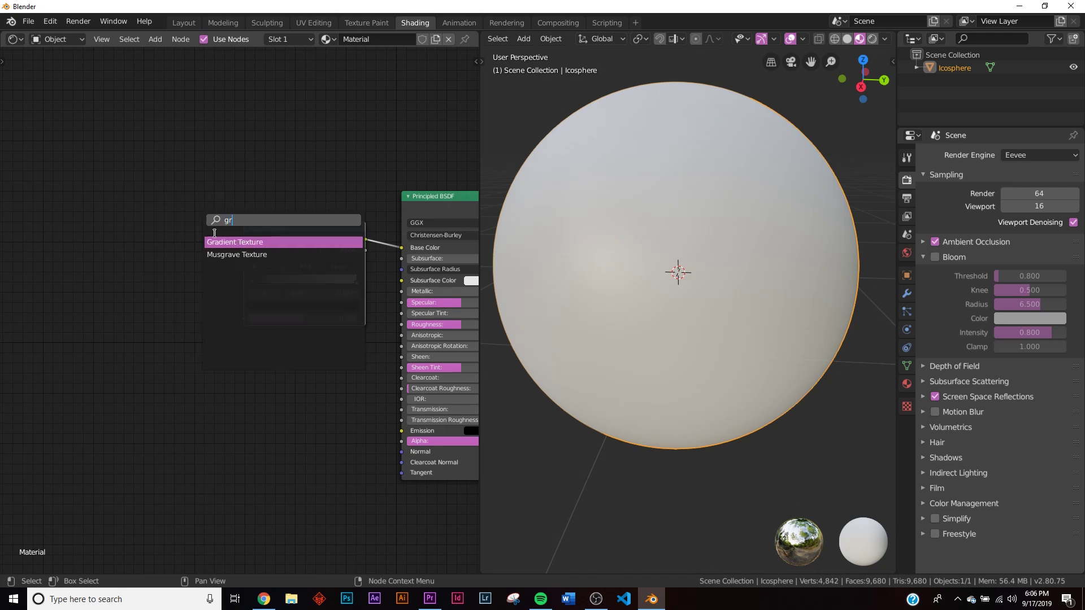
{"action": "key", "text": "Return"}
{"action": "left_click", "coordinate": [189, 274]}
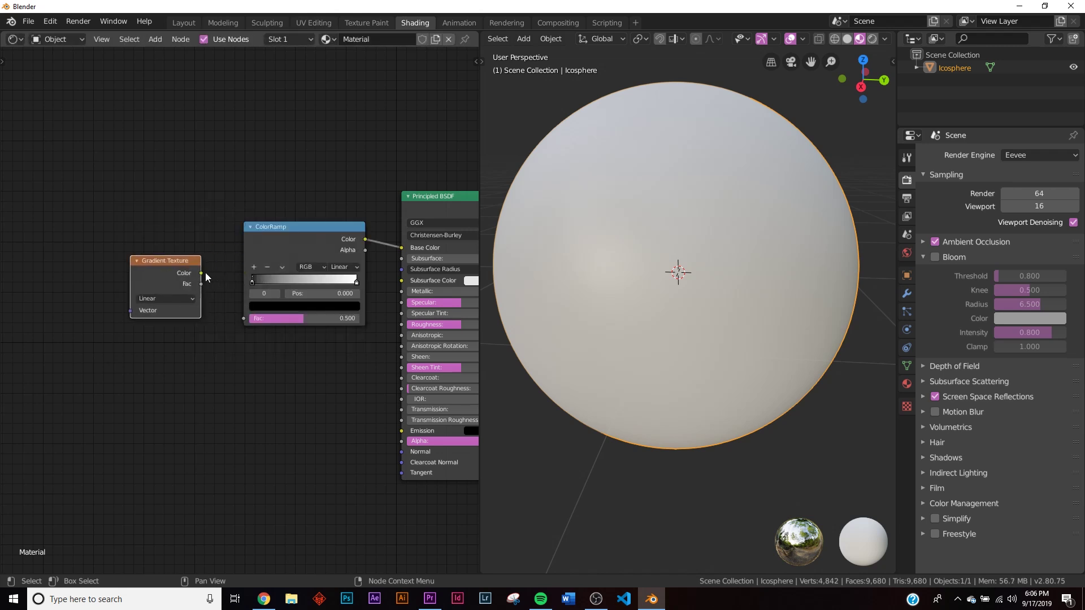
{"action": "mouse_move", "coordinate": [206, 273]}
{"action": "left_mouse_down"}
{"action": "mouse_move", "coordinate": [238, 326]}
{"action": "mouse_move", "coordinate": [202, 272]}
{"action": "left_mouse_up"}
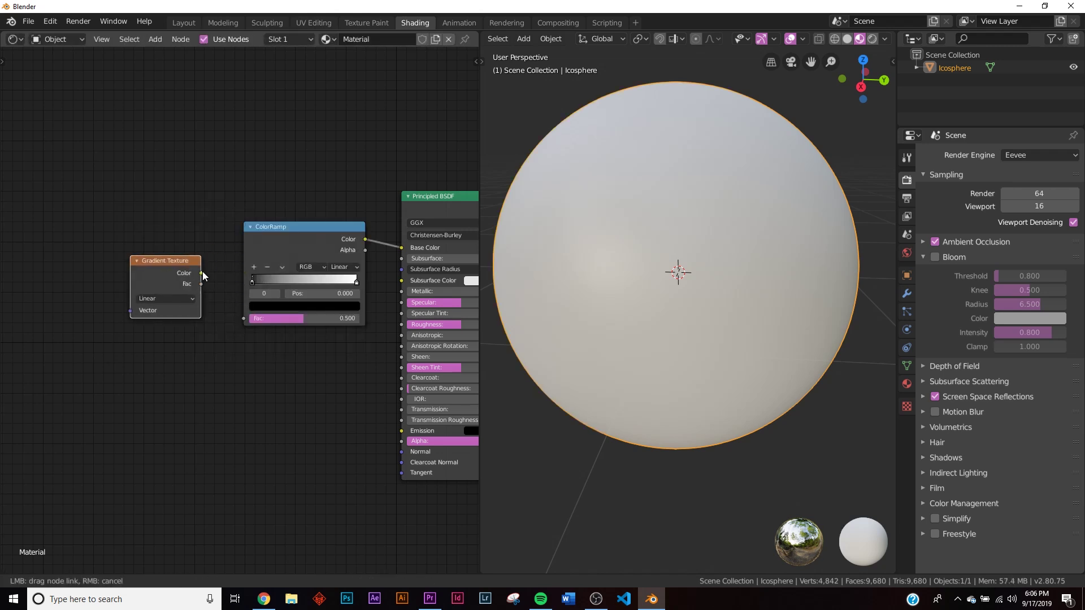
{"action": "left_click_drag", "start_coordinate": [247, 328], "coordinate": [246, 320]}
{"action": "mouse_move", "coordinate": [621, 255]}
{"action": "middle_mouse_down"}
{"action": "mouse_move", "coordinate": [759, 260]}
{"action": "mouse_move", "coordinate": [810, 252]}
{"action": "mouse_move", "coordinate": [833, 216]}
{"action": "mouse_move", "coordinate": [853, 232]}
{"action": "mouse_move", "coordinate": [748, 246]}
{"action": "mouse_move", "coordinate": [744, 313]}
{"action": "mouse_move", "coordinate": [784, 246]}
{"action": "mouse_move", "coordinate": [764, 315]}
{"action": "mouse_move", "coordinate": [706, 308]}
{"action": "middle_mouse_up"}
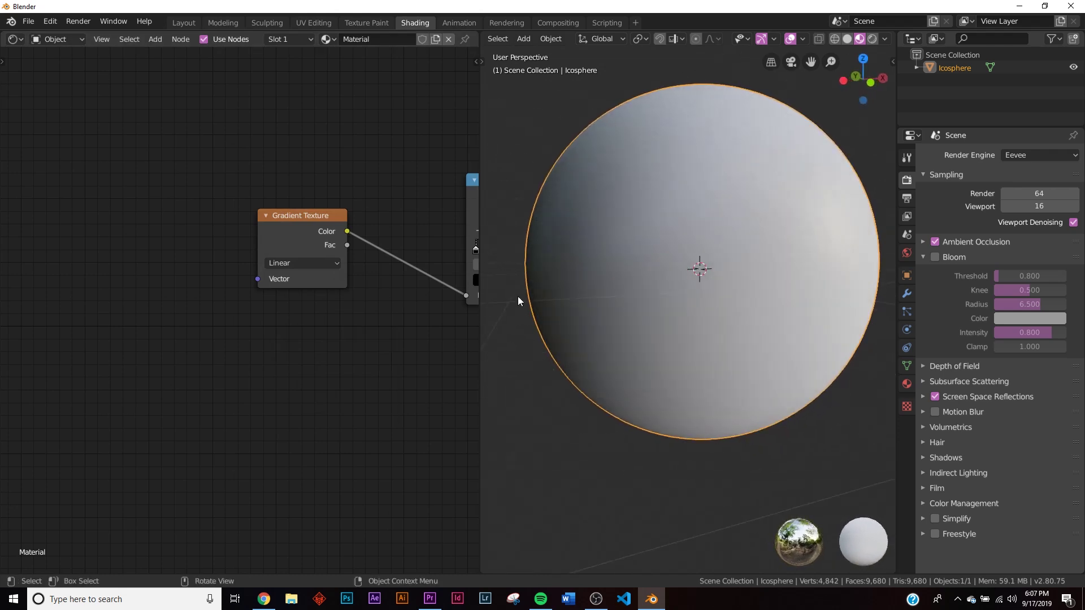
Add a Noise Texture node below the Gradient Texture node
{"action": "key", "text": "shift+a"}
{"action": "left_click", "coordinate": [280, 357]}
{"action": "type", "text": "no"}
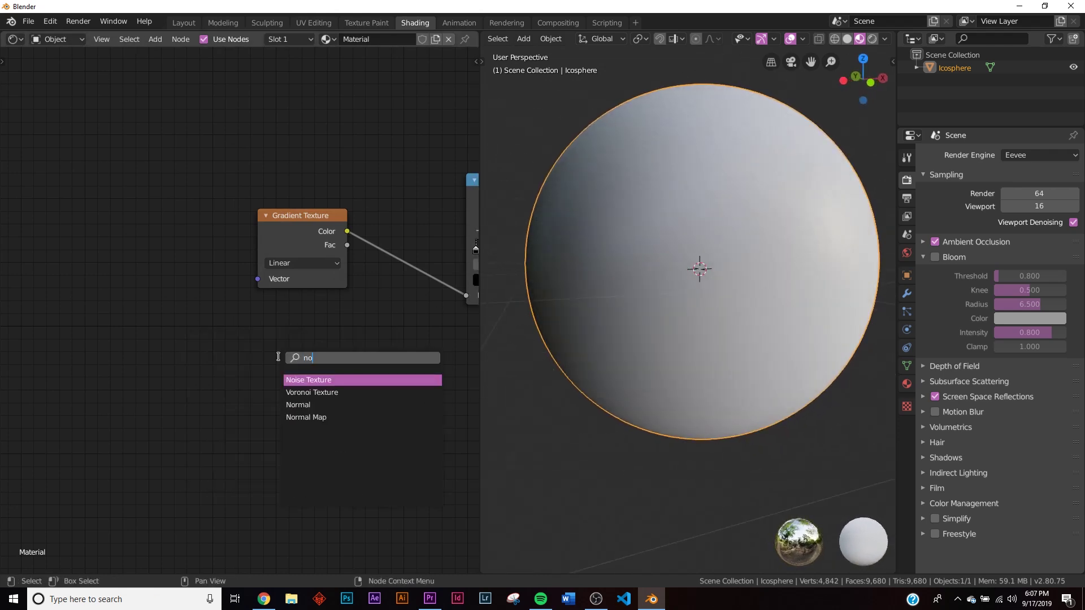
{"action": "type", "text": "i"}
{"action": "left_click", "coordinate": [301, 384]}
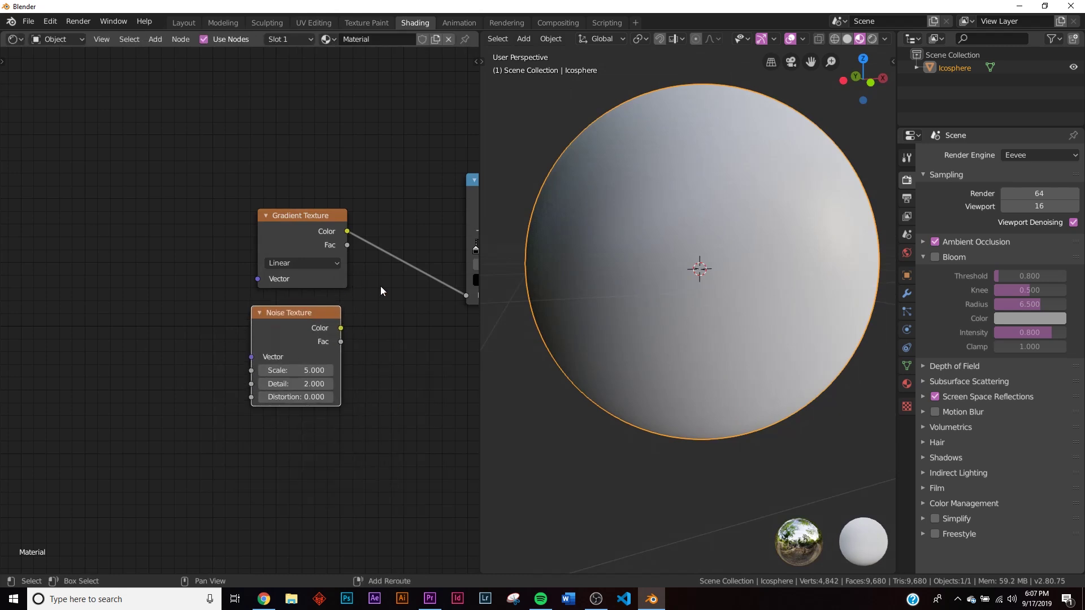
Insert a MixRGB node between the Gradient Texture and the ColorRamp, and feed the Noise Texture's Color into Color2
{"action": "key", "text": "shift+a"}
{"action": "left_click", "coordinate": [379, 286]}
{"action": "type", "text": "mix"}
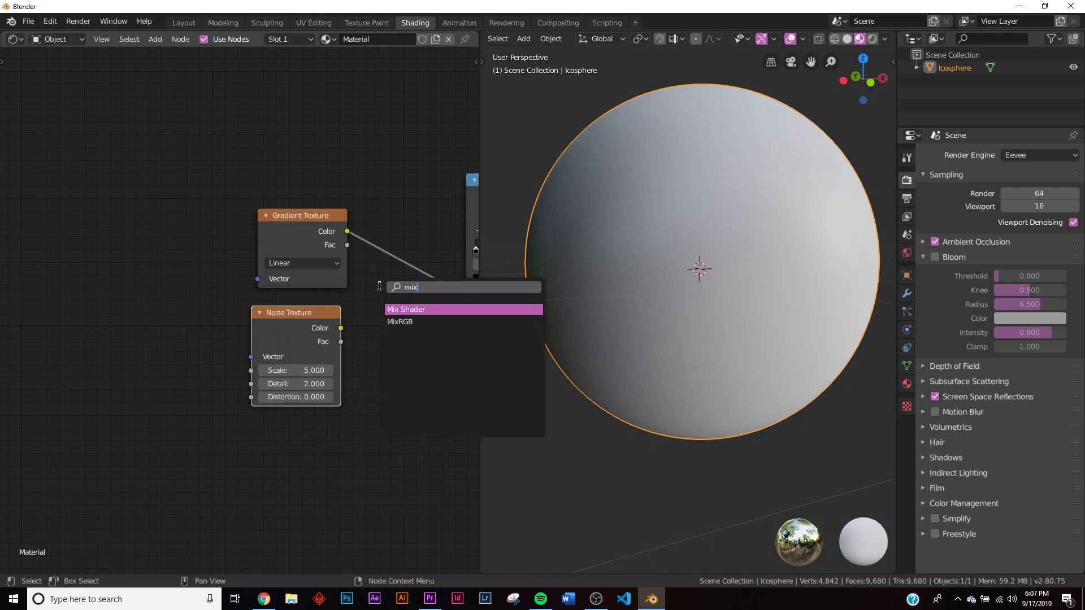
{"action": "left_click", "coordinate": [398, 321]}
{"action": "left_click", "coordinate": [376, 231]}
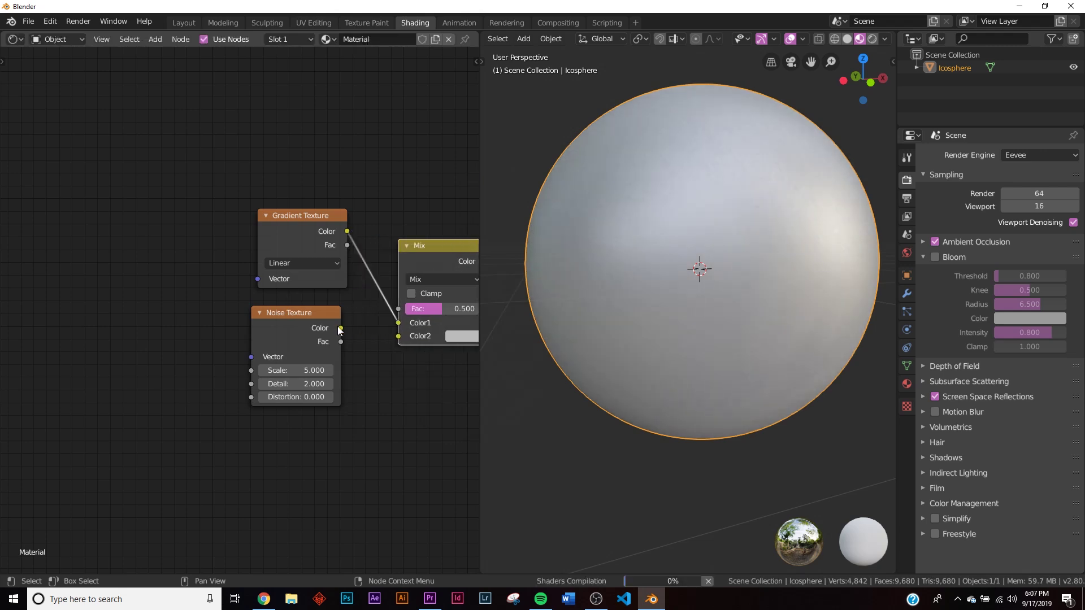
{"action": "left_click_drag", "start_coordinate": [393, 338], "coordinate": [395, 337]}
{"action": "middle_click_drag", "start_coordinate": [429, 309], "coordinate": [270, 307]}
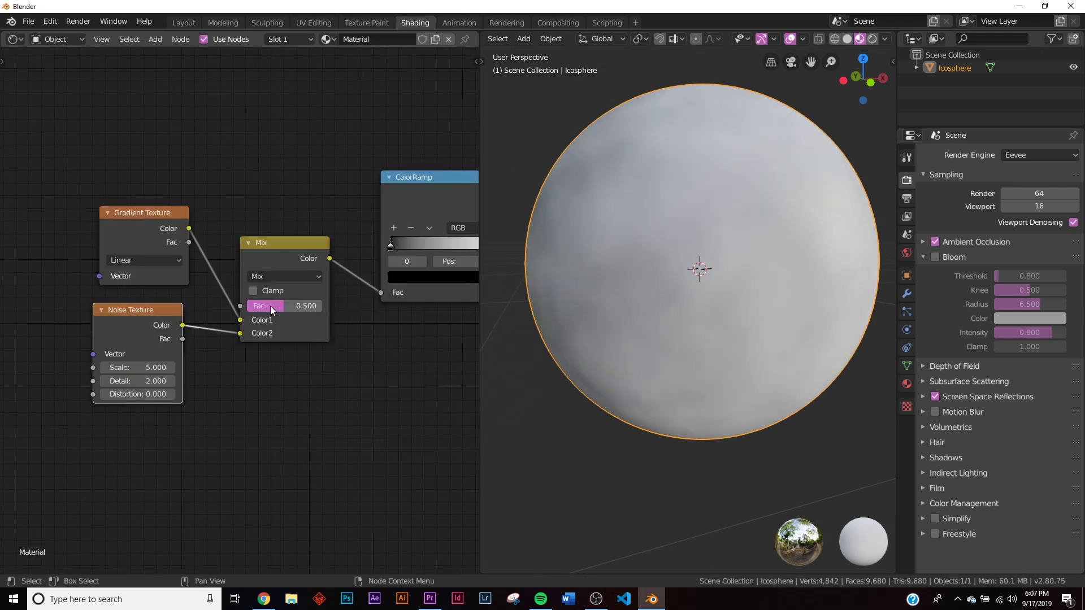
Move the ColorRamp's black stop to about 0.413
{"action": "middle_click_drag", "start_coordinate": [343, 284], "coordinate": [249, 296]}
{"action": "left_click_drag", "start_coordinate": [296, 259], "coordinate": [359, 256]}
{"action": "middle_click_drag", "start_coordinate": [704, 297], "coordinate": [671, 287]}
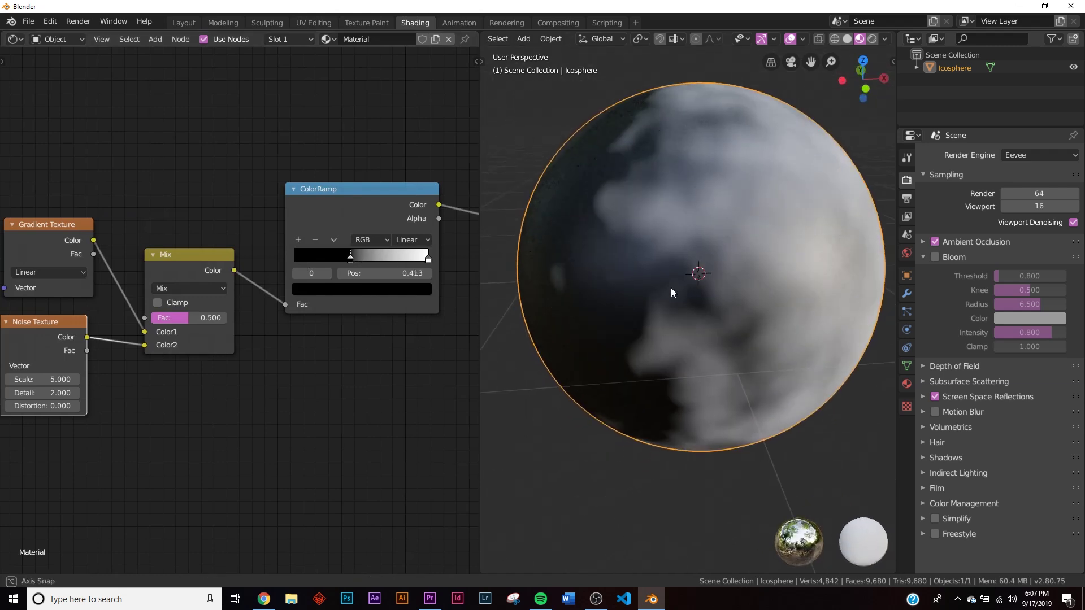
Set the ColorRamp interpolation to Constant, with the black stop at about 0.024 and the white stop at about 0.496
{"action": "left_click", "coordinate": [416, 240]}
{"action": "left_click", "coordinate": [404, 310]}
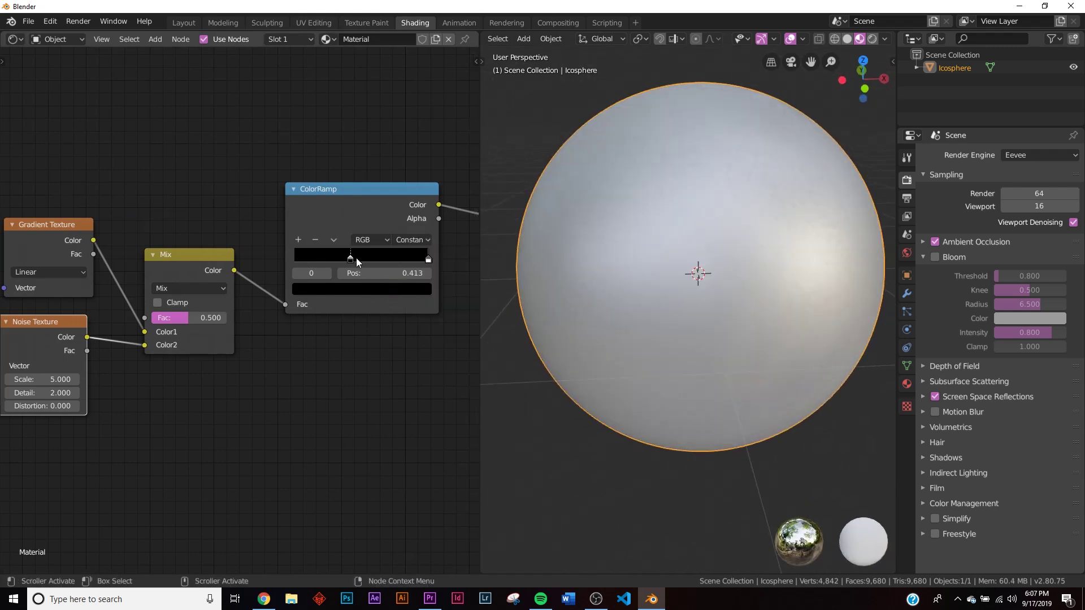
{"action": "left_click_drag", "start_coordinate": [349, 259], "coordinate": [297, 261]}
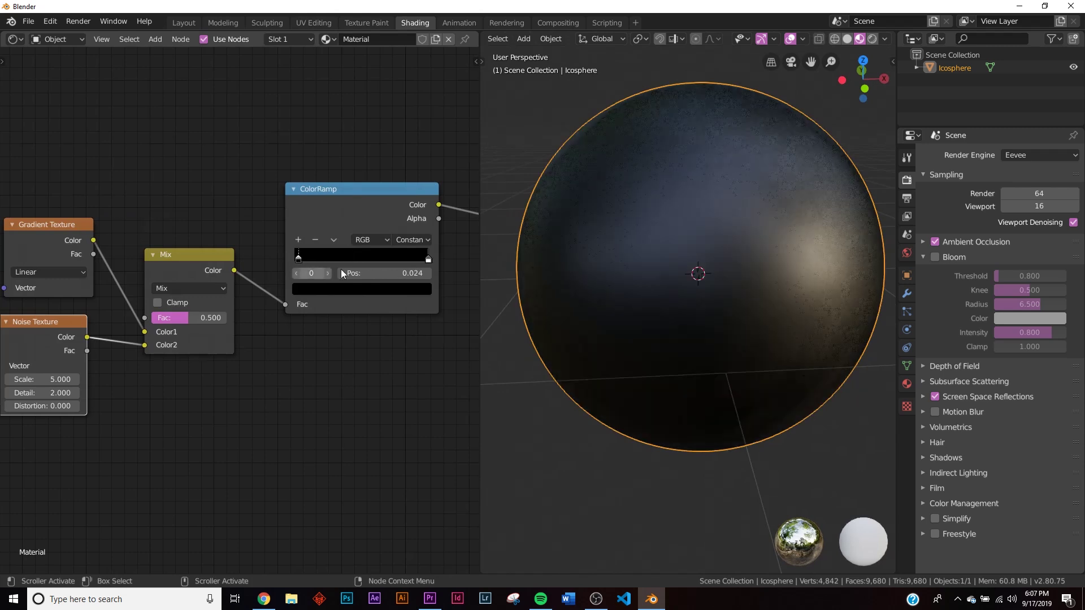
{"action": "left_click_drag", "start_coordinate": [428, 260], "coordinate": [426, 259]}
{"action": "left_click_drag", "start_coordinate": [360, 264], "coordinate": [358, 269]}
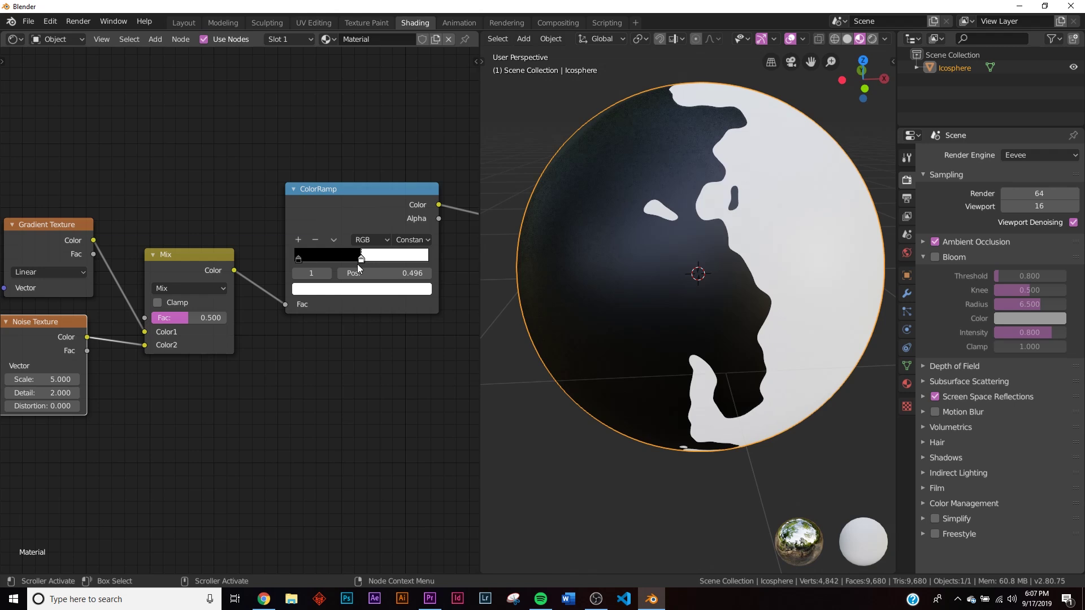
Lower the Mix node's factor to 0 to preview the gradient alone on the sphere
{"action": "left_click_drag", "start_coordinate": [190, 318], "coordinate": [152, 317]}
{"action": "mouse_move", "coordinate": [715, 265]}
{"action": "middle_mouse_down"}
{"action": "mouse_move", "coordinate": [707, 305]}
{"action": "mouse_move", "coordinate": [687, 284]}
{"action": "middle_mouse_up"}
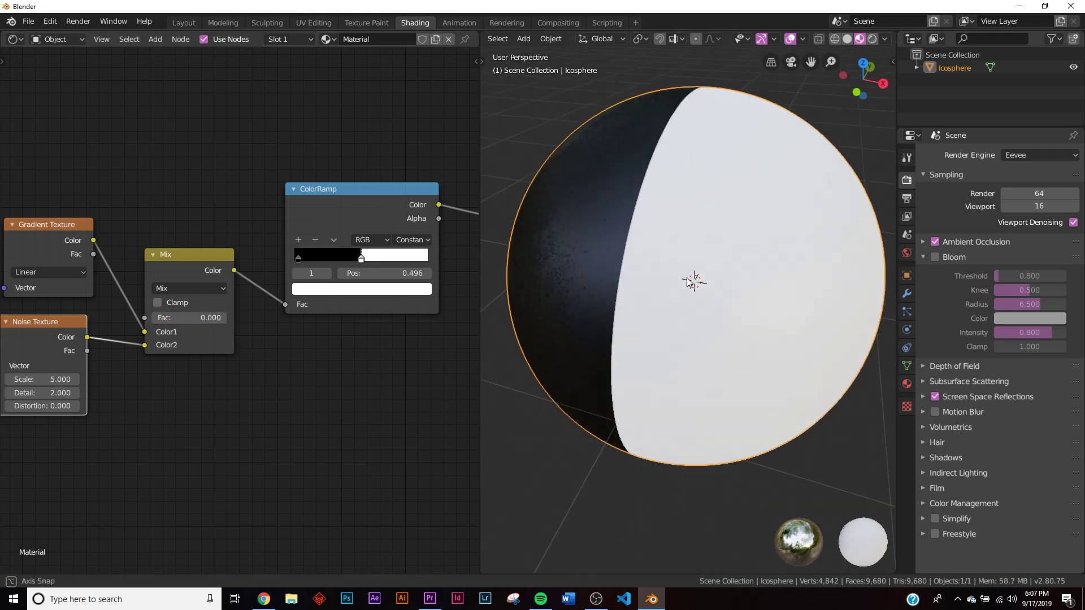
{"action": "mouse_move", "coordinate": [178, 316]}
{"action": "left_mouse_down"}
{"action": "mouse_move", "coordinate": [204, 316]}
{"action": "mouse_move", "coordinate": [178, 316]}
{"action": "left_mouse_up"}
{"action": "middle_click_drag", "start_coordinate": [584, 272], "coordinate": [631, 245]}
Try Ease interpolation on the ColorRamp and switch it back to Constant
{"action": "left_click", "coordinate": [427, 241]}
{"action": "left_click", "coordinate": [394, 264]}
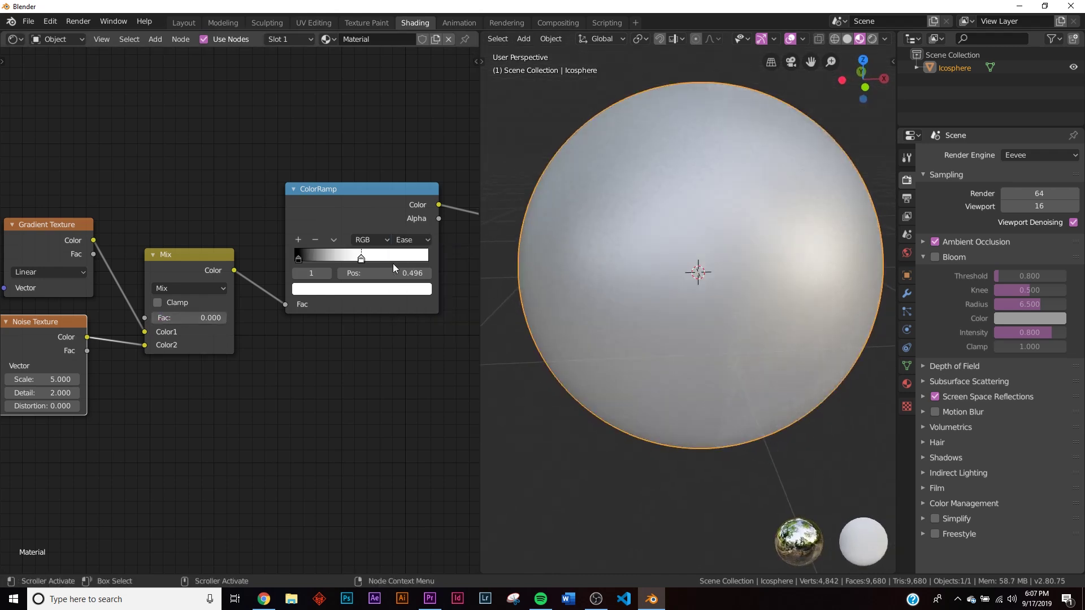
{"action": "middle_click_drag", "start_coordinate": [589, 251], "coordinate": [761, 315]}
{"action": "left_click", "coordinate": [413, 240]}
{"action": "left_click", "coordinate": [428, 280]}
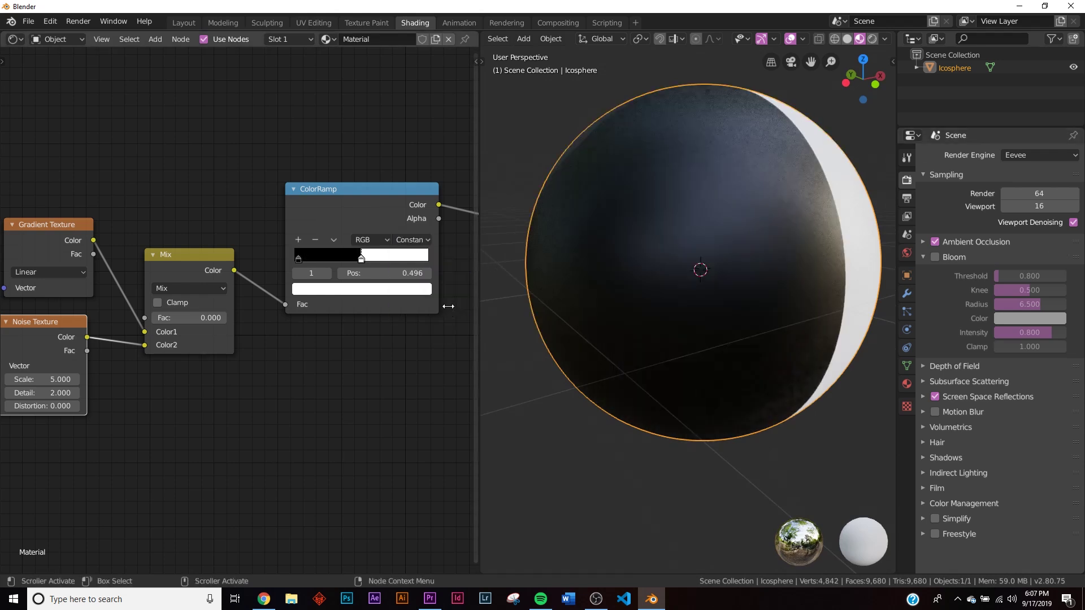
Raise the Mix factor to 1 to preview the noise alone, and bring it back to about 0.514
{"action": "middle_click_drag", "start_coordinate": [689, 277], "coordinate": [588, 291]}
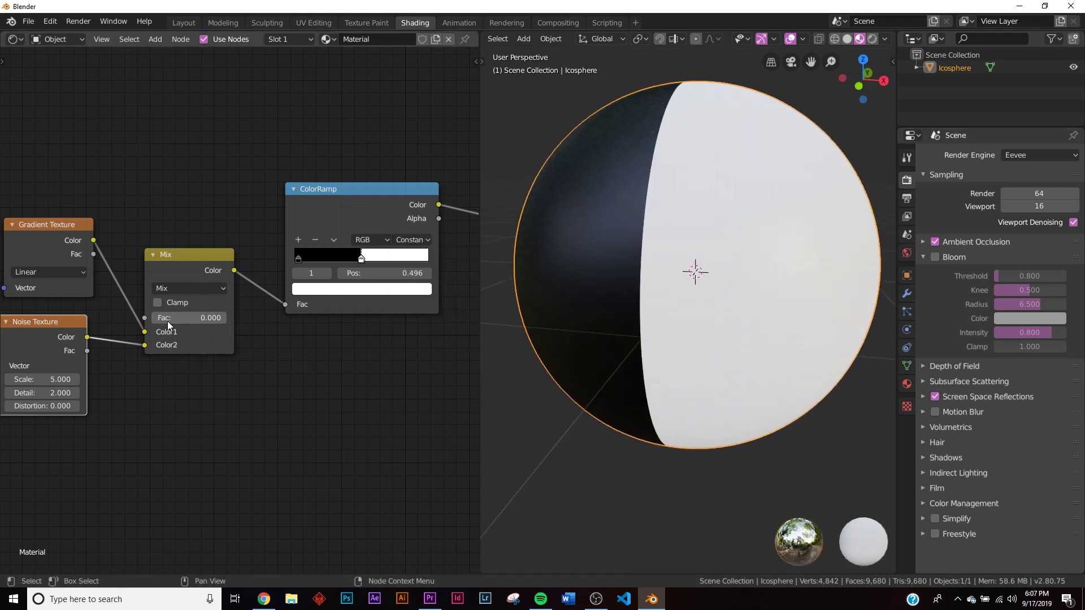
{"action": "left_click_drag", "start_coordinate": [170, 320], "coordinate": [566, 280]}
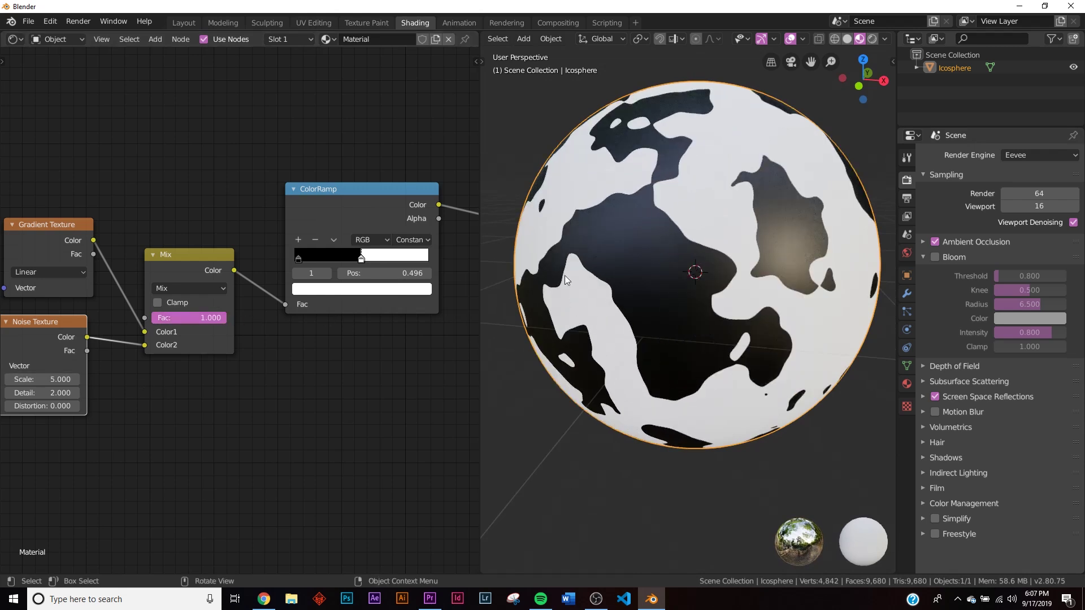
{"action": "mouse_move", "coordinate": [671, 256]}
{"action": "middle_mouse_down"}
{"action": "mouse_move", "coordinate": [657, 341]}
{"action": "mouse_move", "coordinate": [673, 262]}
{"action": "middle_mouse_up"}
{"action": "left_click_drag", "start_coordinate": [211, 320], "coordinate": [169, 322]}
Increase the Noise Texture's scale to about 23.4
{"action": "middle_click_drag", "start_coordinate": [116, 356], "coordinate": [201, 338]}
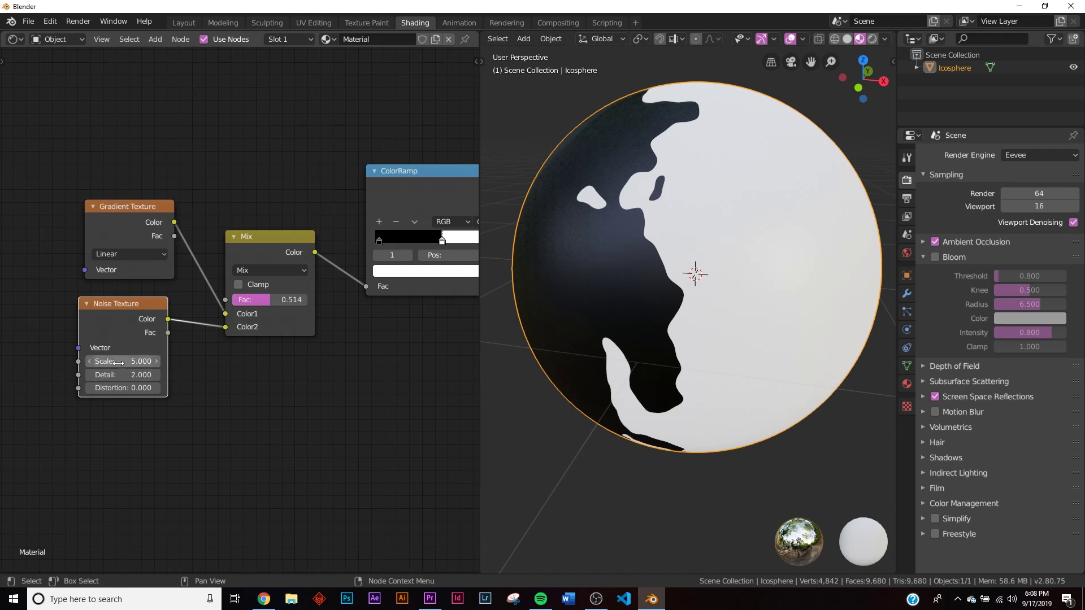
{"action": "left_click_drag", "start_coordinate": [118, 363], "coordinate": [157, 364]}
{"action": "middle_click_drag", "start_coordinate": [712, 305], "coordinate": [705, 275]}
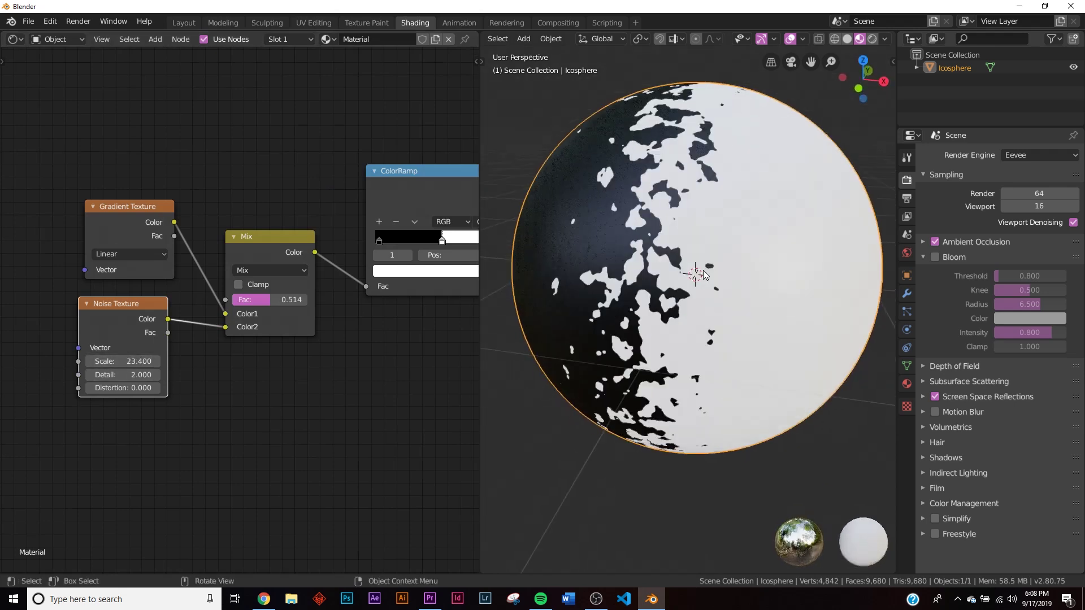
Add Texture Coordinate and Mapping nodes feeding the Noise Texture, and link the Mapping vector to the Gradient Texture as well
{"action": "middle_click_drag", "start_coordinate": [112, 302], "coordinate": [269, 281]}
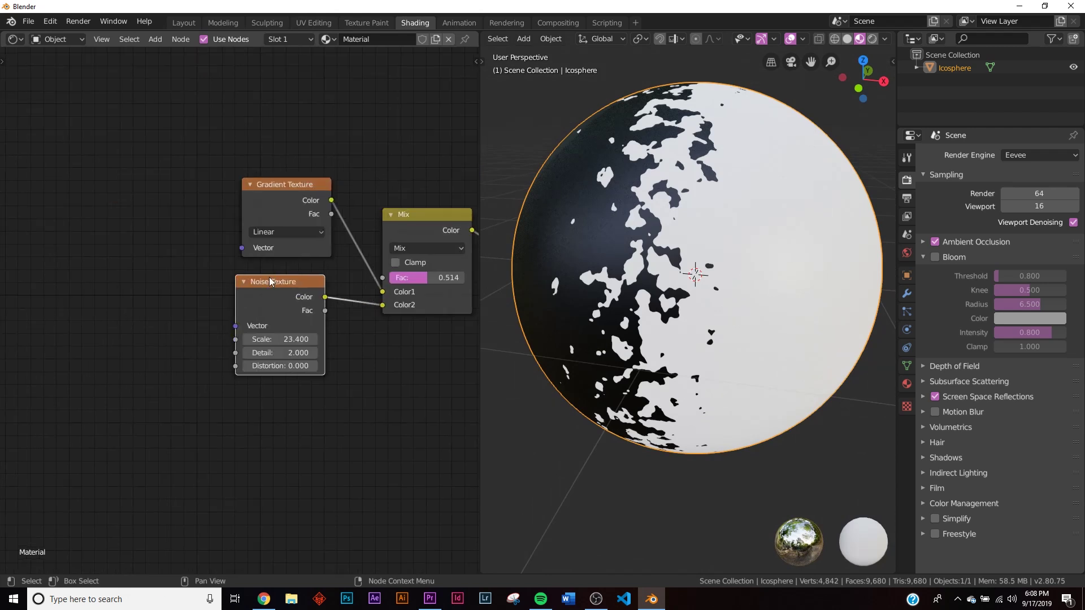
{"action": "key", "text": "ctrl+t"}
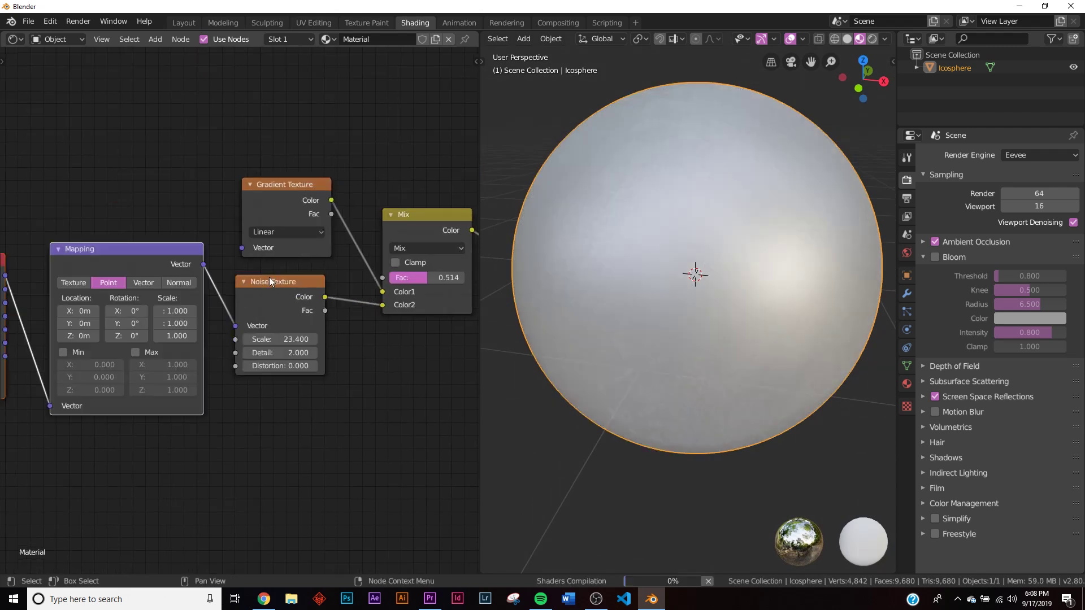
{"action": "middle_click_drag", "start_coordinate": [119, 264], "coordinate": [298, 271]}
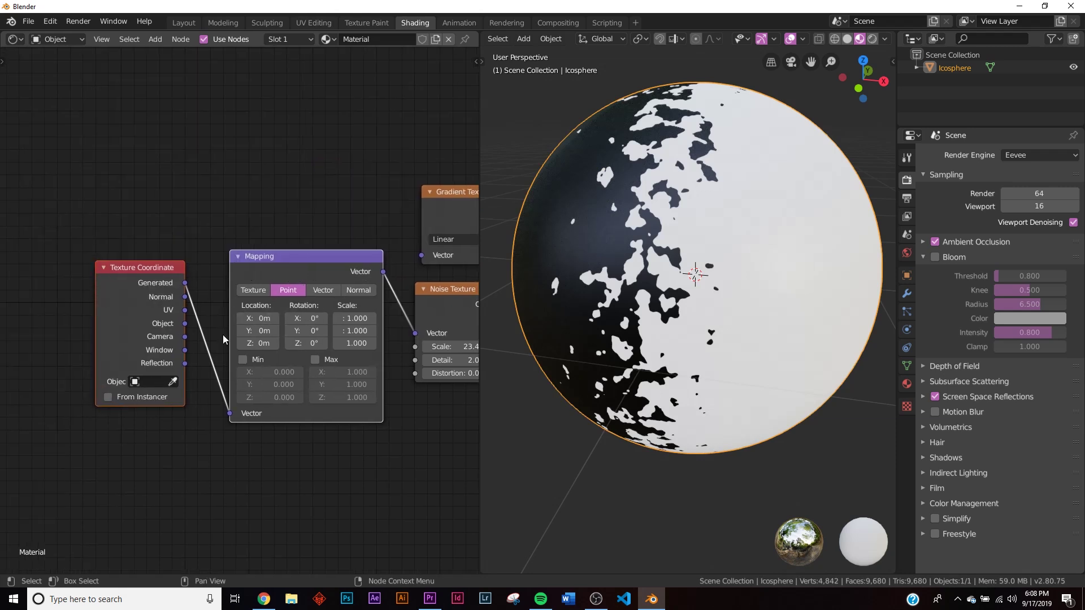
{"action": "middle_click_drag", "start_coordinate": [284, 303], "coordinate": [208, 313]}
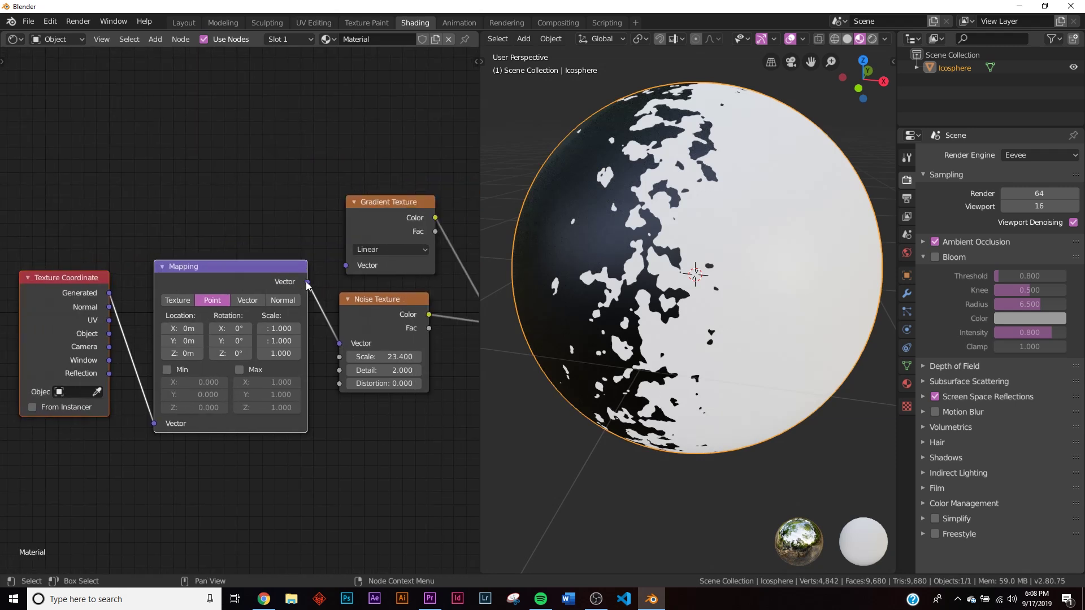
{"action": "left_click_drag", "start_coordinate": [307, 282], "coordinate": [346, 266]}
Set the Mapping node's Y rotation to 90° so the gradient runs vertically across the sphere
{"action": "middle_click_drag", "start_coordinate": [648, 306], "coordinate": [664, 291]}
{"action": "left_click_drag", "start_coordinate": [233, 341], "coordinate": [293, 341]}
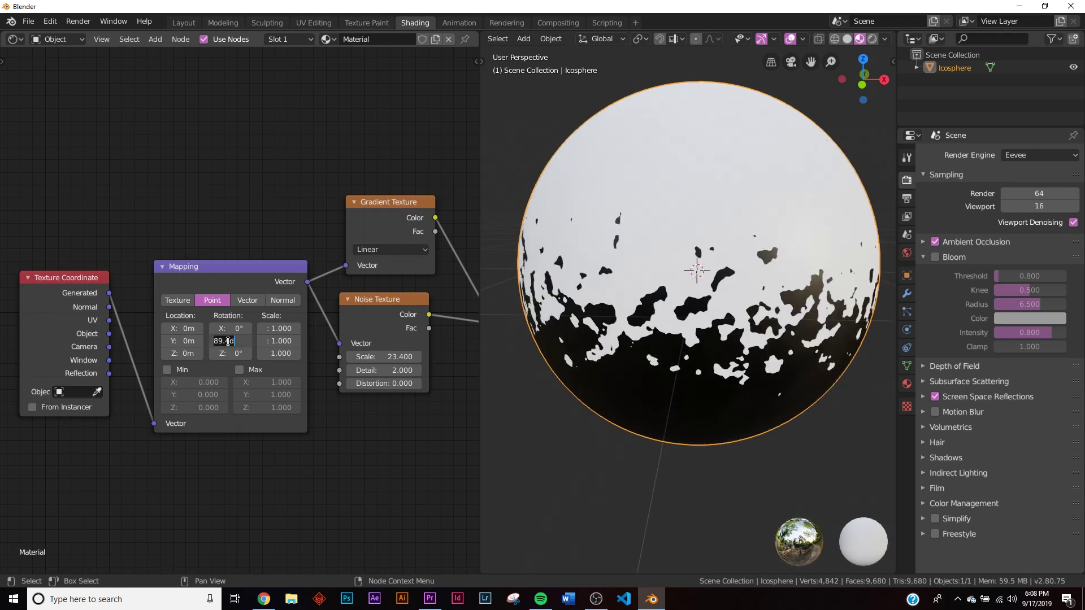
{"action": "type", "text": "90"}
{"action": "key", "text": "Return"}
{"action": "middle_click_drag", "start_coordinate": [665, 320], "coordinate": [599, 309]}
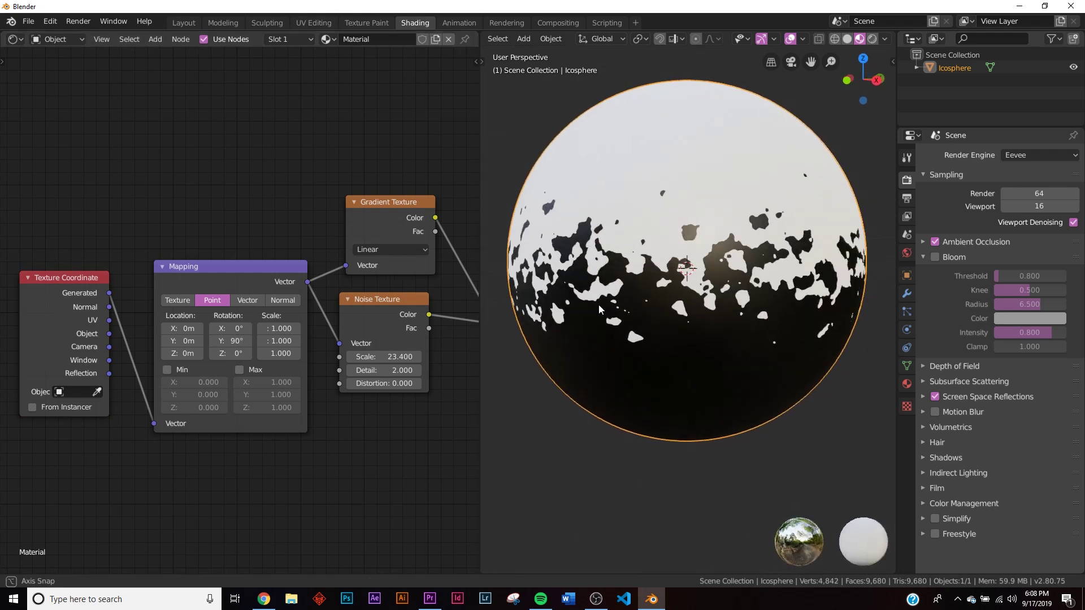
Insert a second Noise Texture on the link between the Texture Coordinate and Mapping nodes
{"action": "middle_click_drag", "start_coordinate": [229, 358], "coordinate": [396, 344]}
{"action": "left_click_drag", "start_coordinate": [259, 272], "coordinate": [149, 291]}
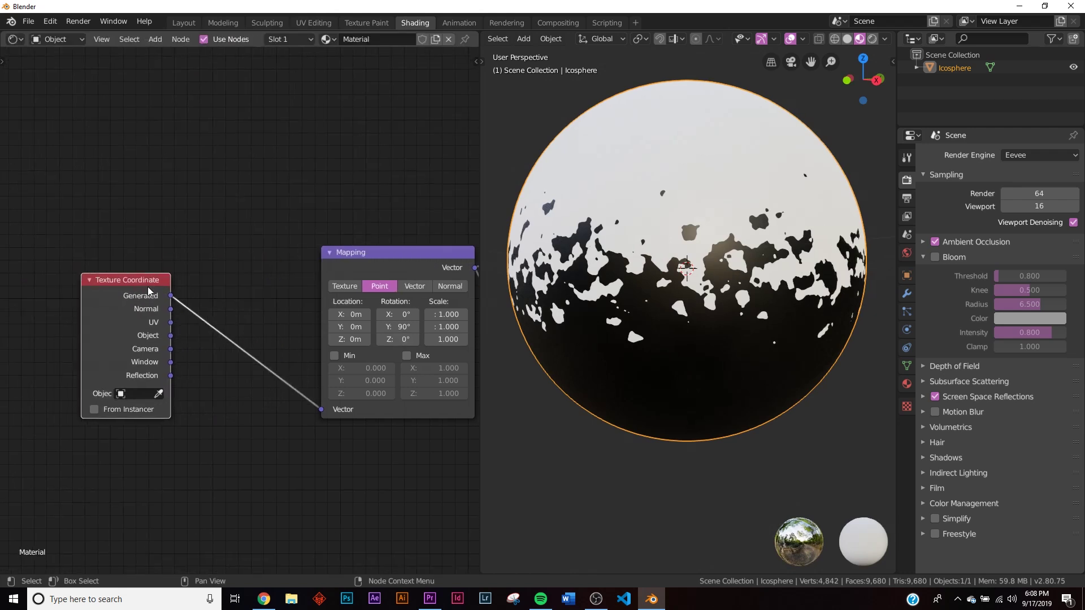
{"action": "key", "text": "shift+a"}
{"action": "left_click", "coordinate": [262, 258]}
{"action": "type", "text": "n"}
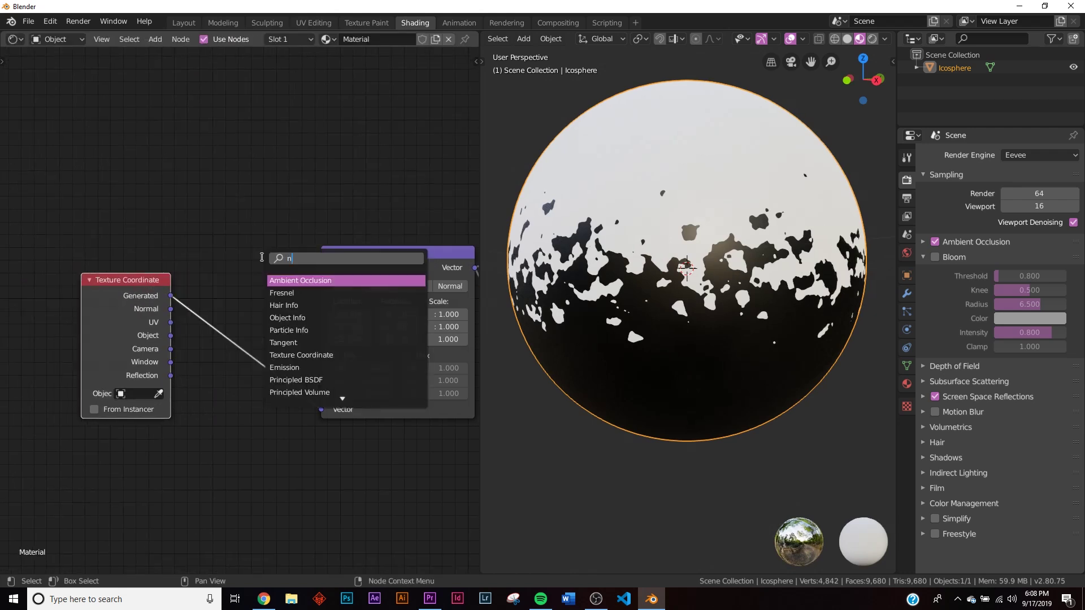
{"action": "type", "text": "oi"}
{"action": "key", "text": "Return"}
{"action": "left_click", "coordinate": [243, 322]}
Insert a MixRGB node between the second Noise Texture and Mapping, and link the Generated coordinates to its Color2
{"action": "key", "text": "shift+a"}
{"action": "left_click", "coordinate": [269, 263]}
{"action": "type", "text": "mix"}
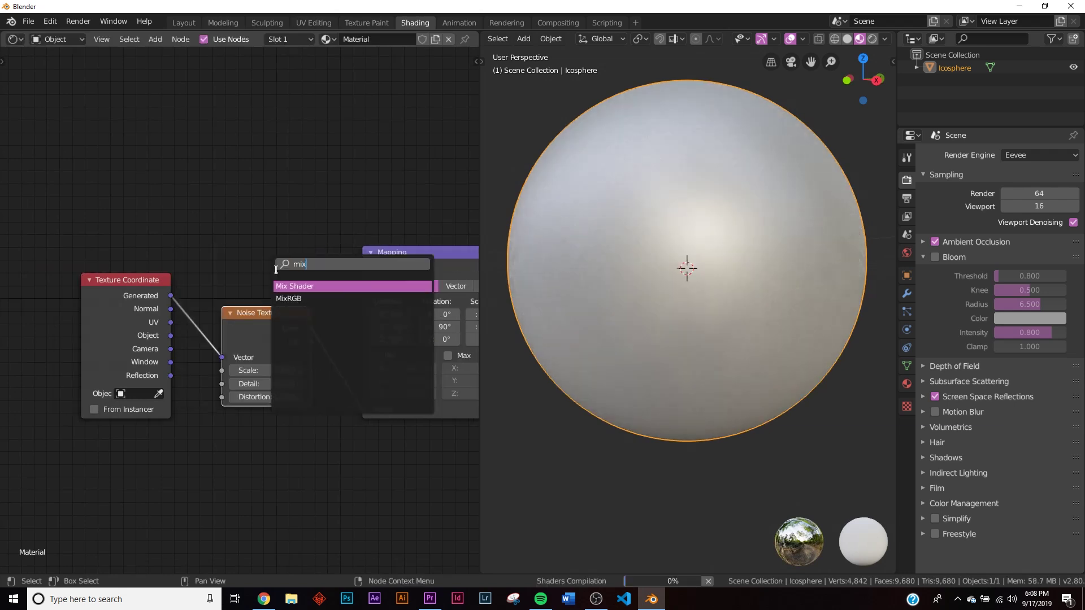
{"action": "key", "text": "Return"}
{"action": "left_click", "coordinate": [321, 317]}
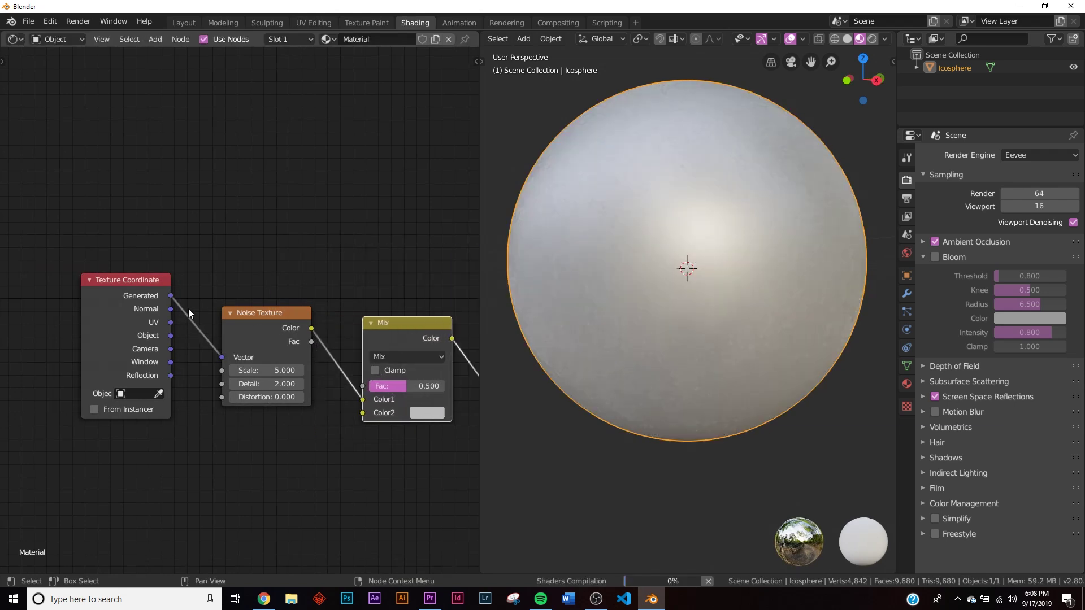
{"action": "left_click_drag", "start_coordinate": [171, 295], "coordinate": [362, 412]}
{"action": "left_click_drag", "start_coordinate": [269, 324], "coordinate": [275, 218]}
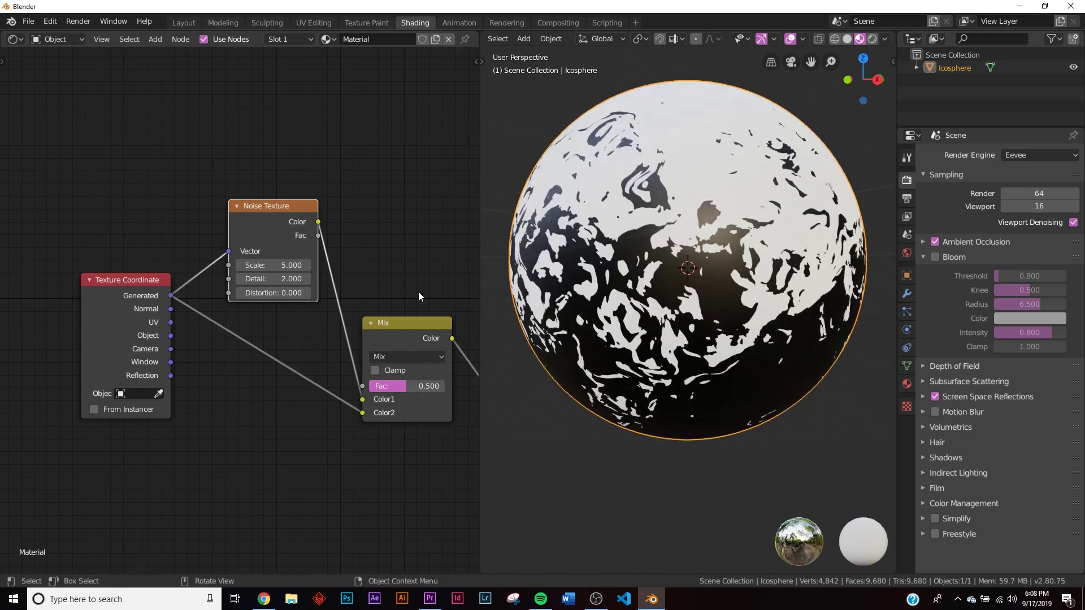
Set the second Noise Texture's scale to about 168.9 and the factor of its Mix node to about 0.92
{"action": "left_click_drag", "start_coordinate": [385, 386], "coordinate": [421, 386]}
{"action": "mouse_move", "coordinate": [289, 265]}
{"action": "left_mouse_down"}
{"action": "mouse_move", "coordinate": [401, 265]}
{"action": "mouse_move", "coordinate": [290, 274]}
{"action": "left_mouse_up"}
{"action": "left_click_drag", "start_coordinate": [418, 387], "coordinate": [438, 387]}
{"action": "middle_click_drag", "start_coordinate": [747, 249], "coordinate": [688, 251]}
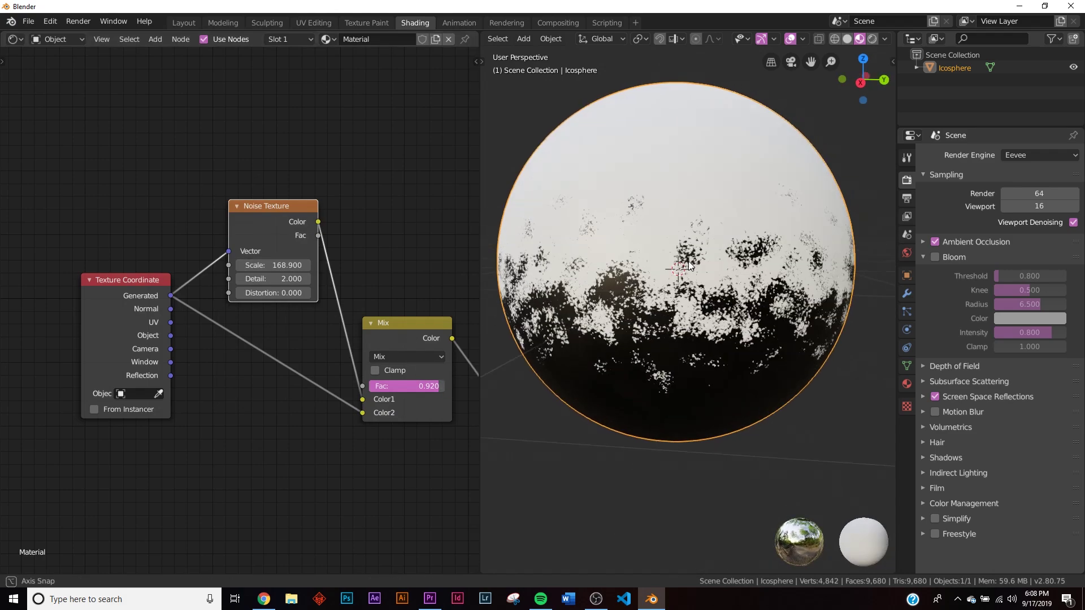
Link the Generated coordinates directly to the Mapping node, and delete the second Noise Texture and its Mix node
{"action": "middle_click_drag", "start_coordinate": [317, 368], "coordinate": [279, 362]}
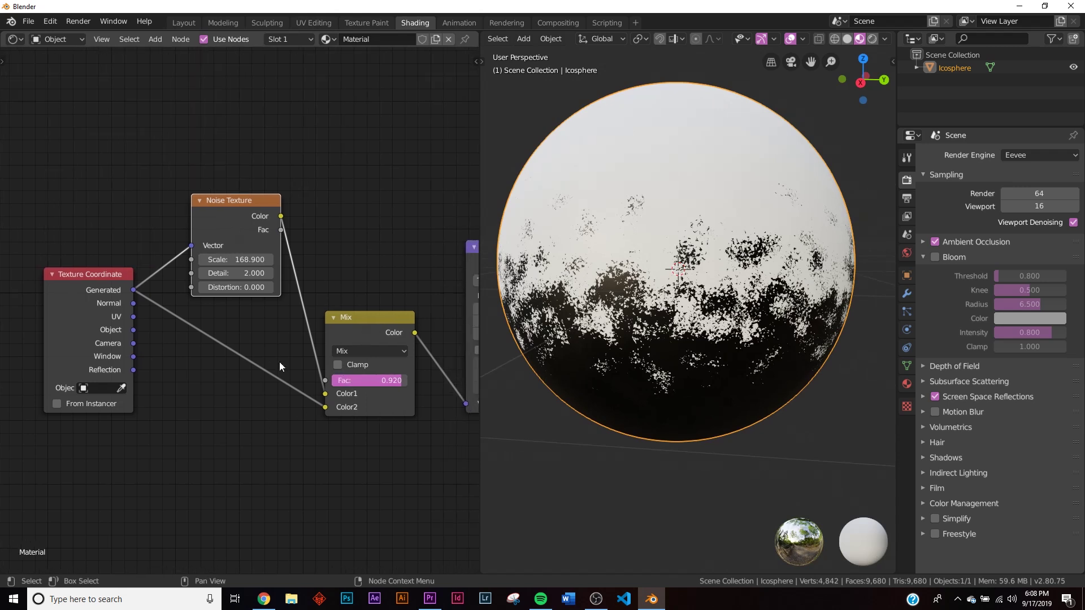
{"action": "left_click_drag", "start_coordinate": [133, 291], "coordinate": [465, 404]}
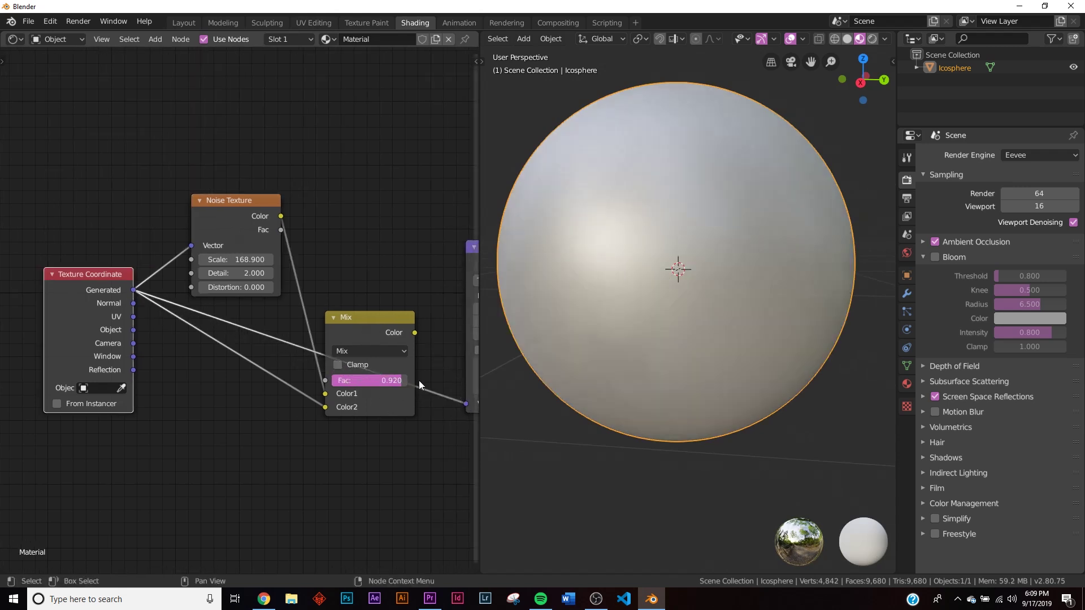
{"action": "left_click_drag", "start_coordinate": [345, 333], "coordinate": [349, 147]}
{"action": "left_click", "coordinate": [229, 209]}
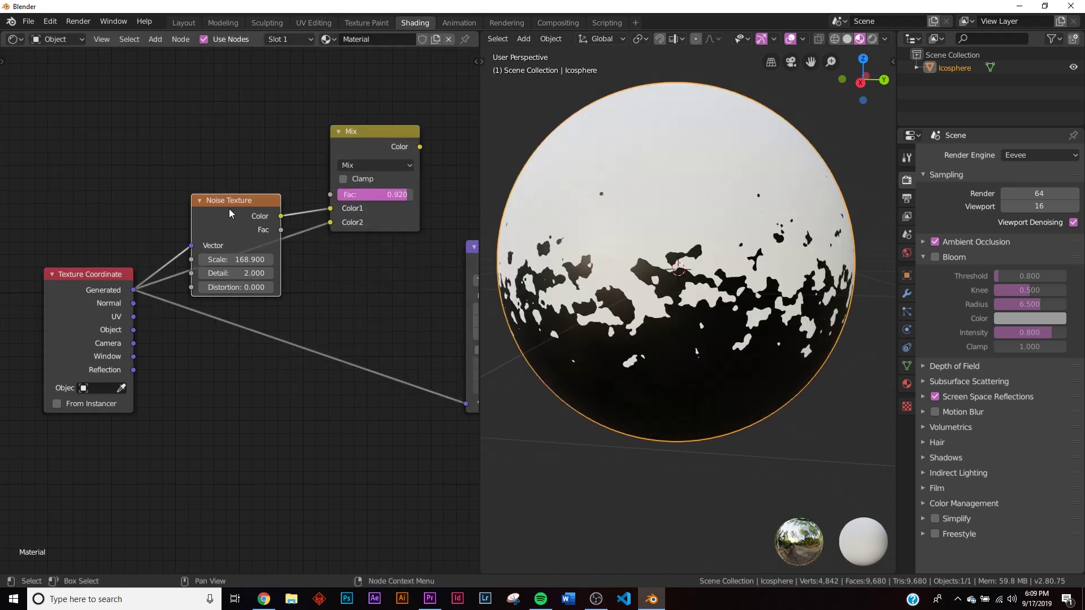
{"action": "key", "text": "x"}
{"action": "left_click", "coordinate": [365, 138]}
{"action": "key", "text": "x"}
Replace the remaining Noise Texture with a Voronoi Texture, linked from the Mapping vector and into the Mix node's Color2
{"action": "middle_click_drag", "start_coordinate": [407, 294], "coordinate": [85, 293]}
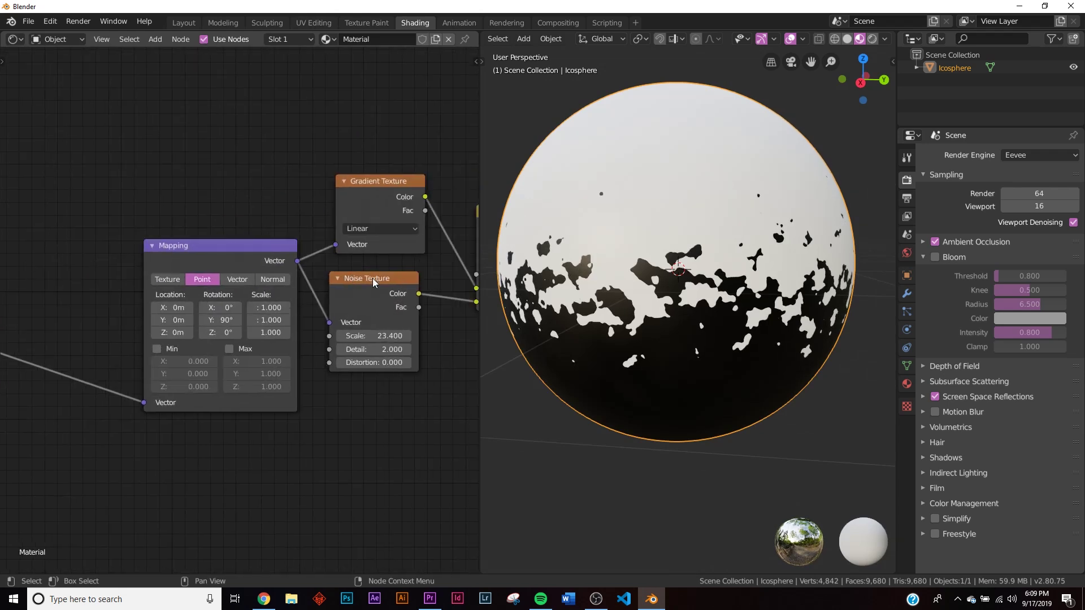
{"action": "key", "text": "x"}
{"action": "middle_click_drag", "start_coordinate": [336, 340], "coordinate": [291, 334]}
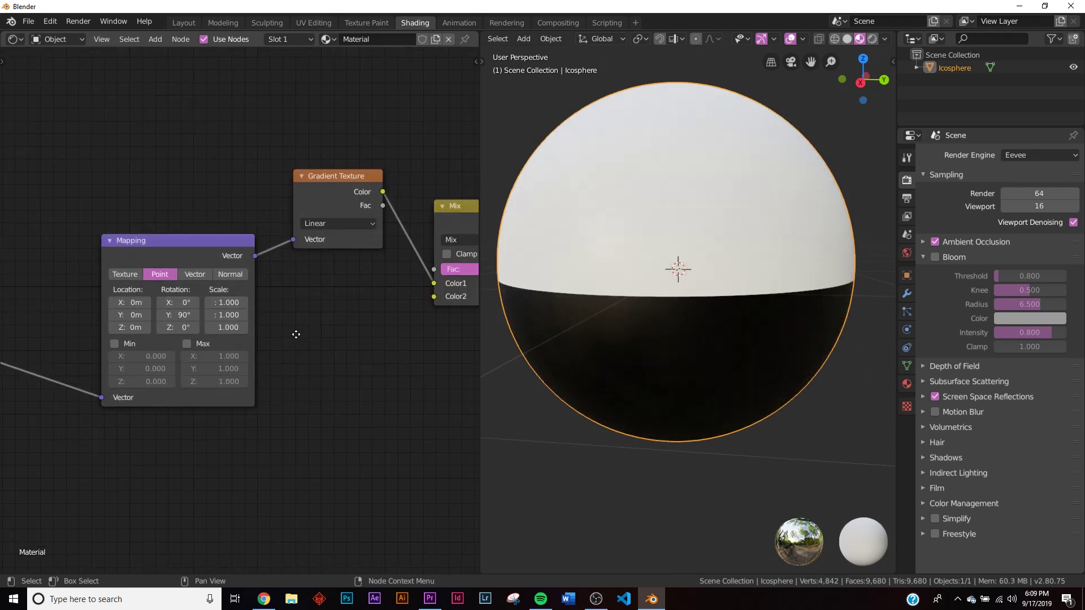
{"action": "key", "text": "shift+a"}
{"action": "left_click", "coordinate": [330, 312]}
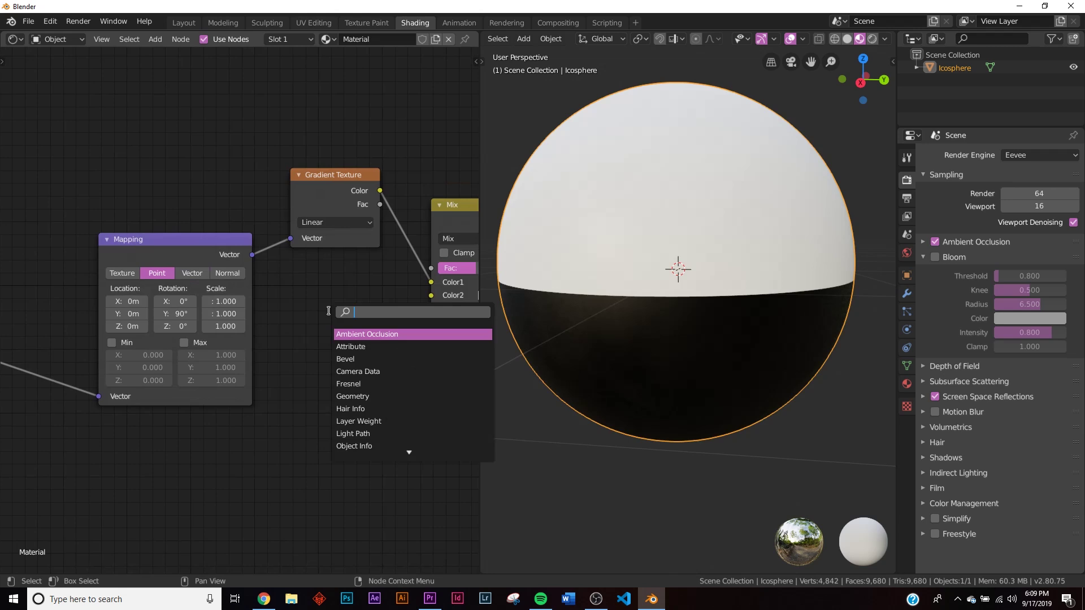
{"action": "type", "text": "vor"}
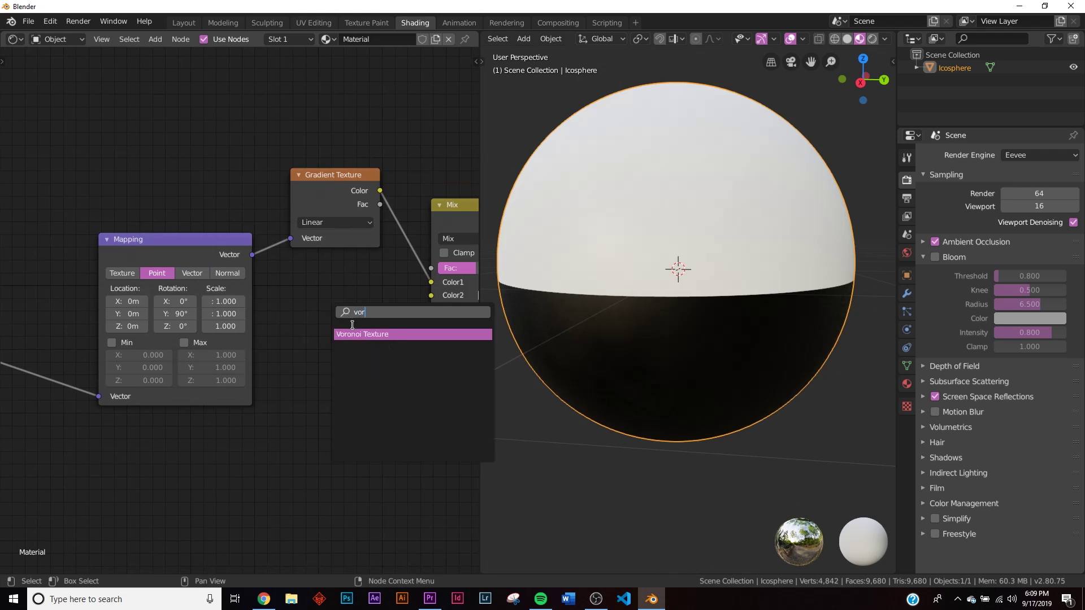
{"action": "key", "text": "Return"}
{"action": "left_click", "coordinate": [265, 267]}
{"action": "left_click_drag", "start_coordinate": [256, 253], "coordinate": [297, 381]}
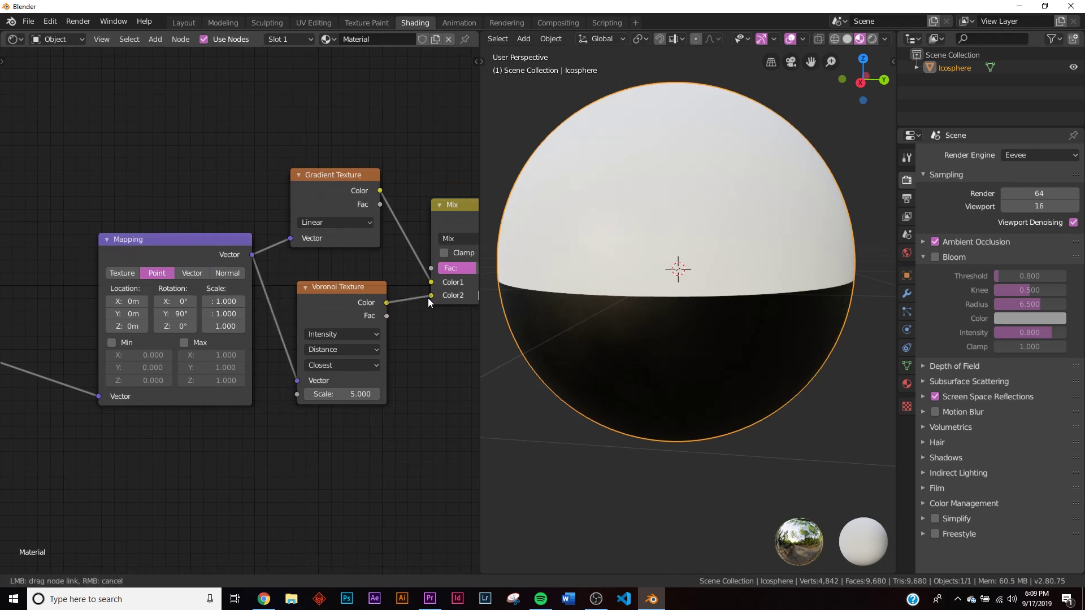
{"action": "left_click_drag", "start_coordinate": [428, 297], "coordinate": [428, 297]}
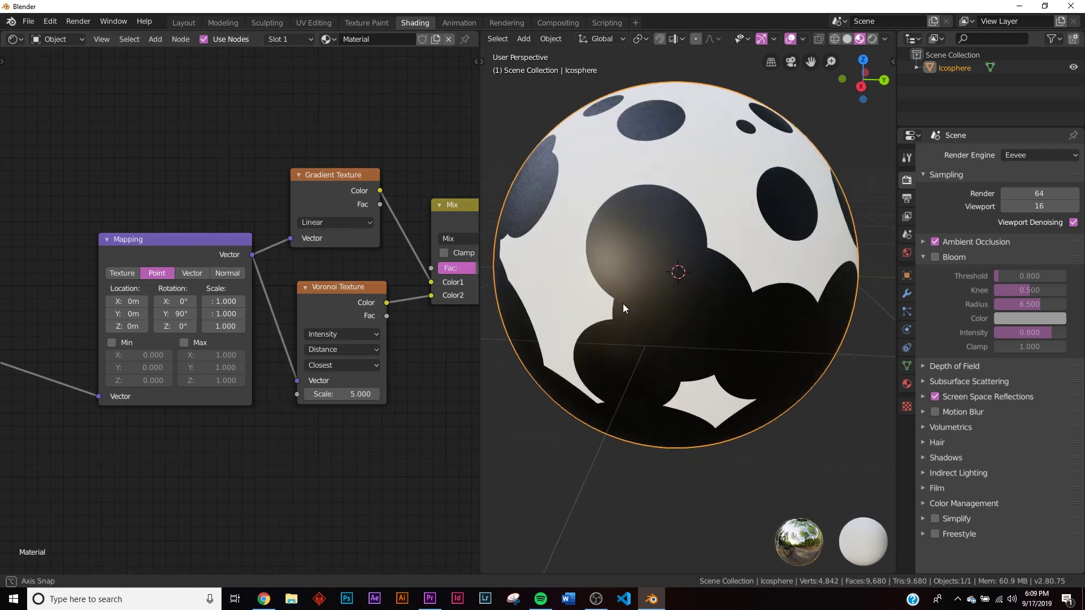
Increase the Voronoi Texture's scale to about 58.2
{"action": "middle_click_drag", "start_coordinate": [623, 304], "coordinate": [623, 300]}
{"action": "left_click_drag", "start_coordinate": [345, 395], "coordinate": [395, 395]}
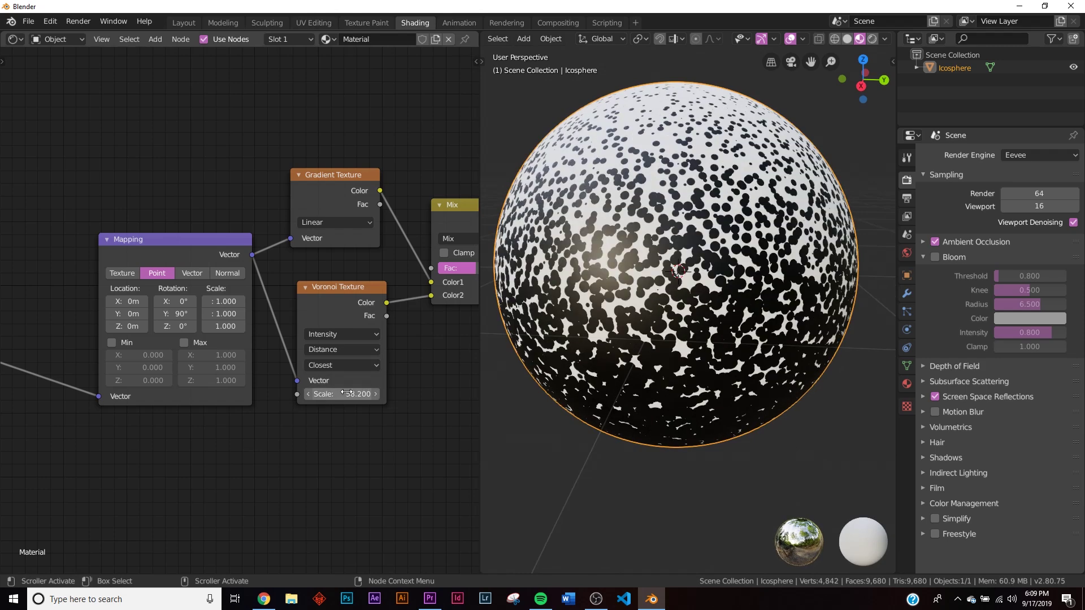
Adjust the ColorRamp's white stop to position 0.437 and the Mix factor to 0.275 for a dotted transition across the sphere
{"action": "middle_click_drag", "start_coordinate": [449, 283], "coordinate": [195, 332]}
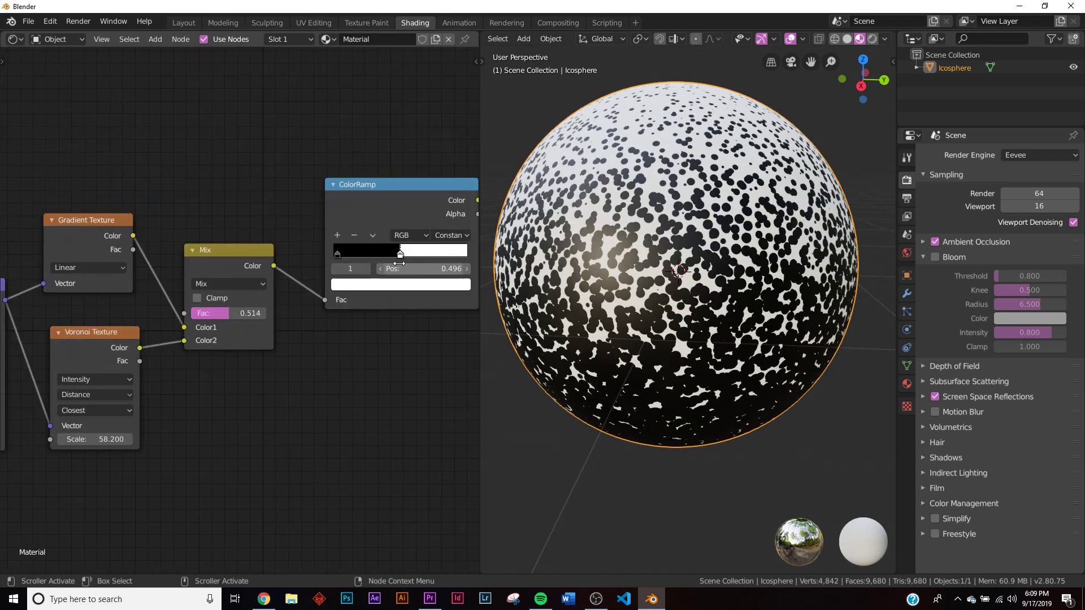
{"action": "left_click_drag", "start_coordinate": [399, 259], "coordinate": [377, 278]}
{"action": "mouse_move", "coordinate": [229, 313]}
{"action": "left_mouse_down"}
{"action": "mouse_move", "coordinate": [244, 313]}
{"action": "mouse_move", "coordinate": [226, 313]}
{"action": "left_mouse_up"}
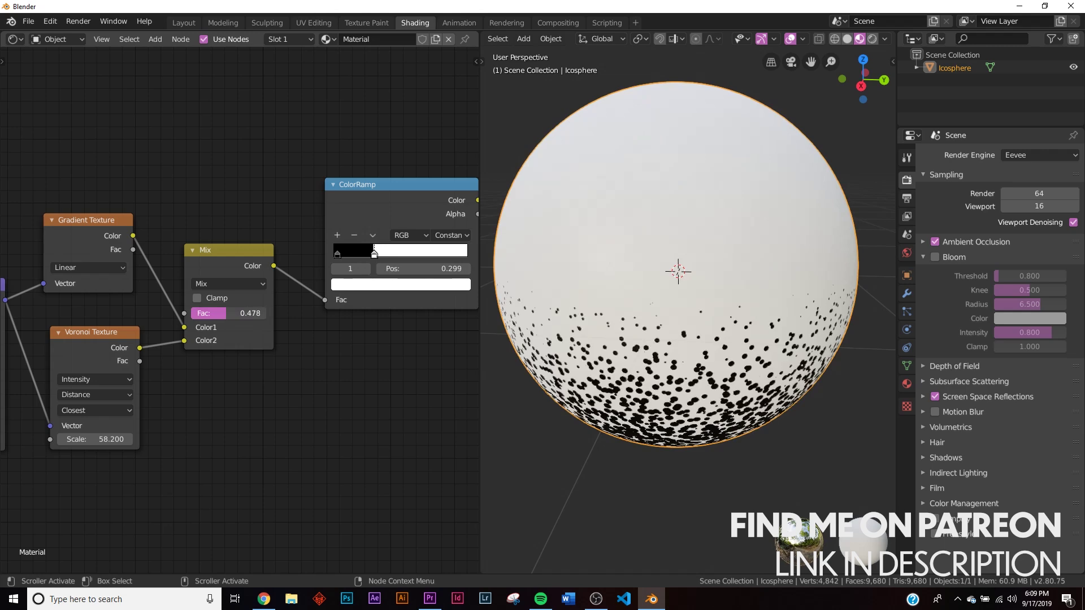
{"action": "left_click_drag", "start_coordinate": [379, 255], "coordinate": [392, 257]}
{"action": "left_click_drag", "start_coordinate": [254, 314], "coordinate": [225, 313]}
{"action": "middle_click_drag", "start_coordinate": [670, 277], "coordinate": [694, 297]}
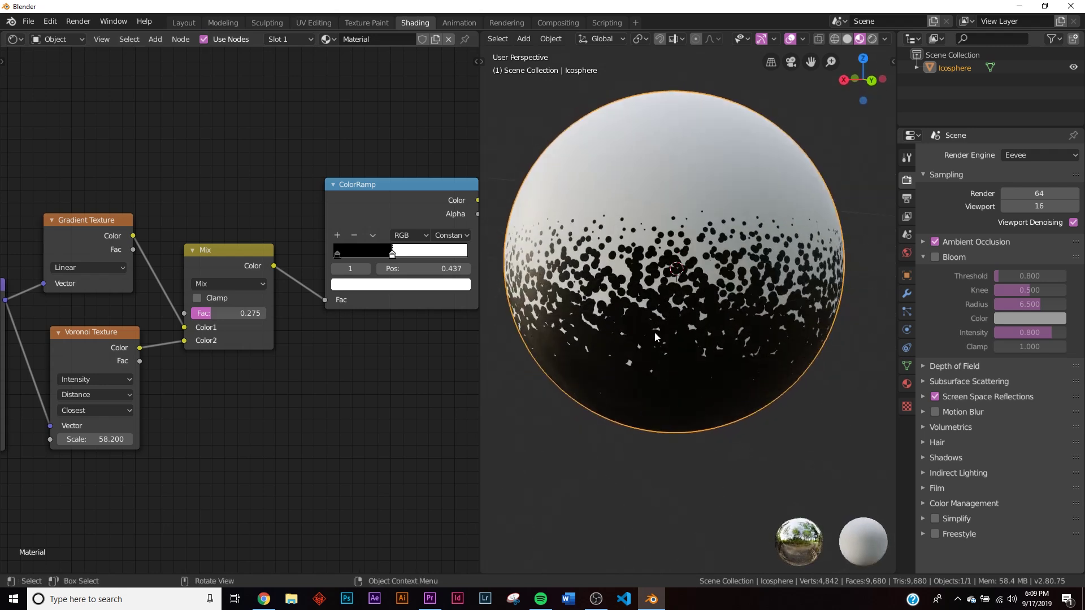
{"action": "middle_click_drag", "start_coordinate": [655, 334], "coordinate": [704, 332]}
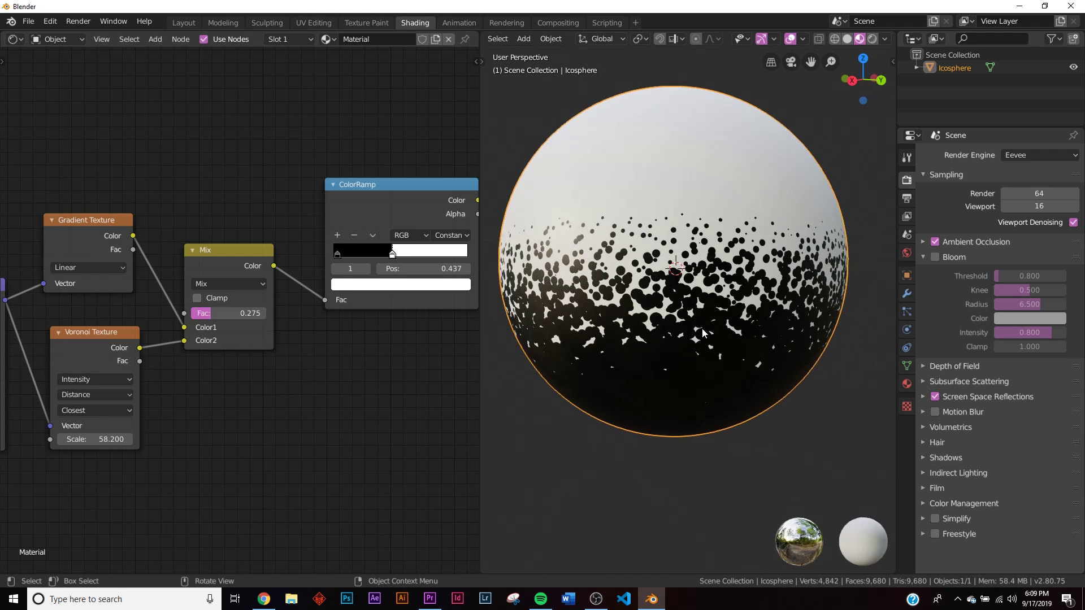